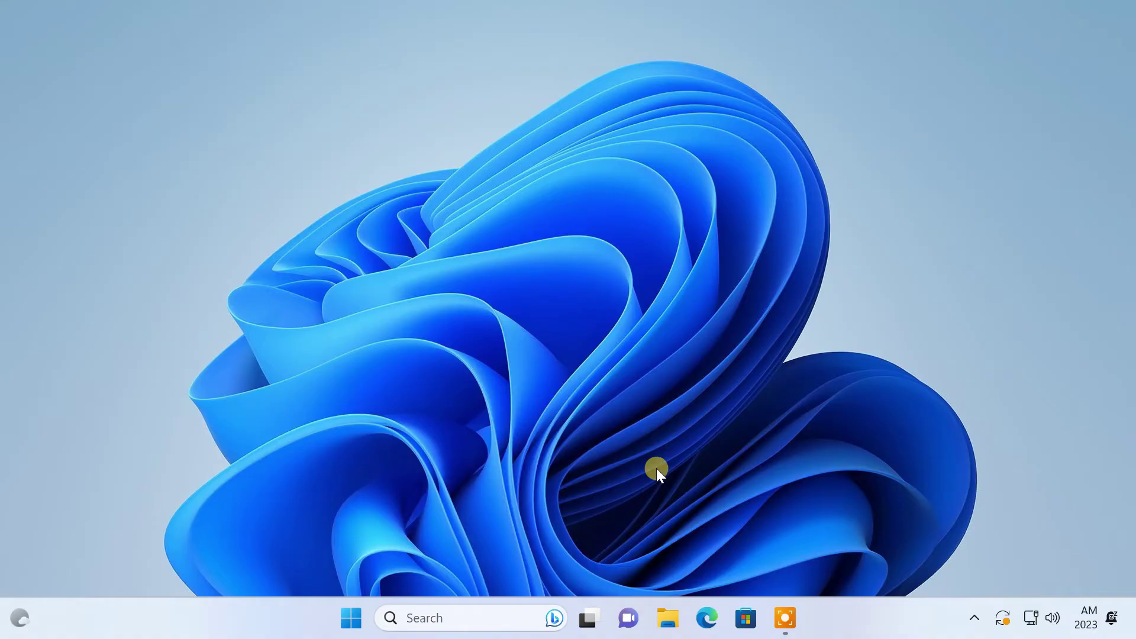
Step: Search for 'network connections' and open the network connections list
left_click(466, 622)
type("network connections")
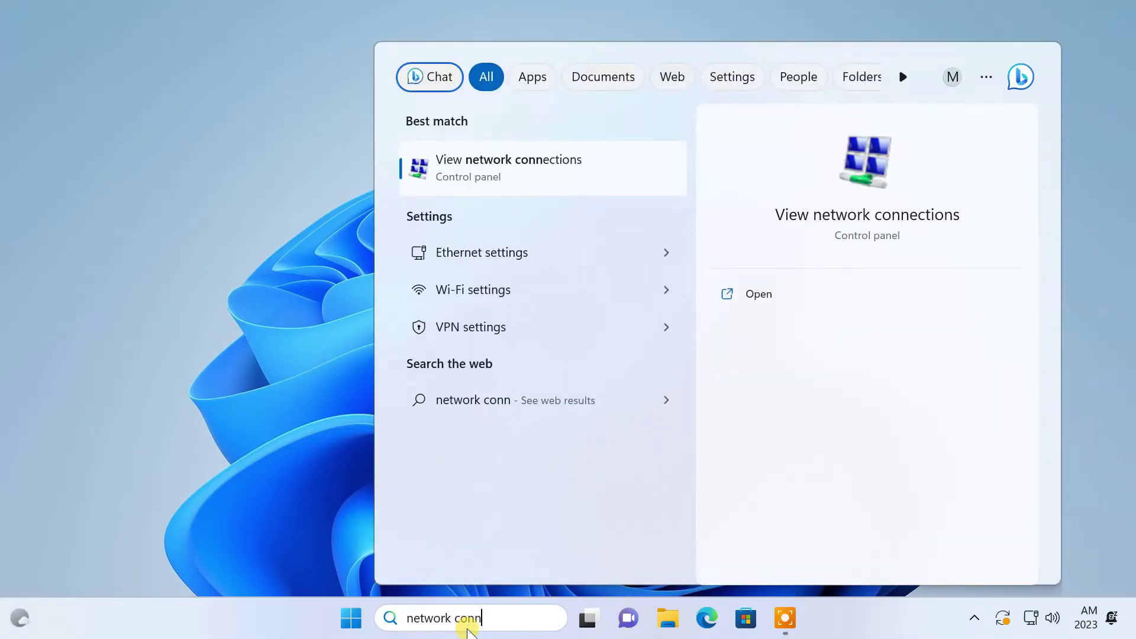
left_click(492, 172)
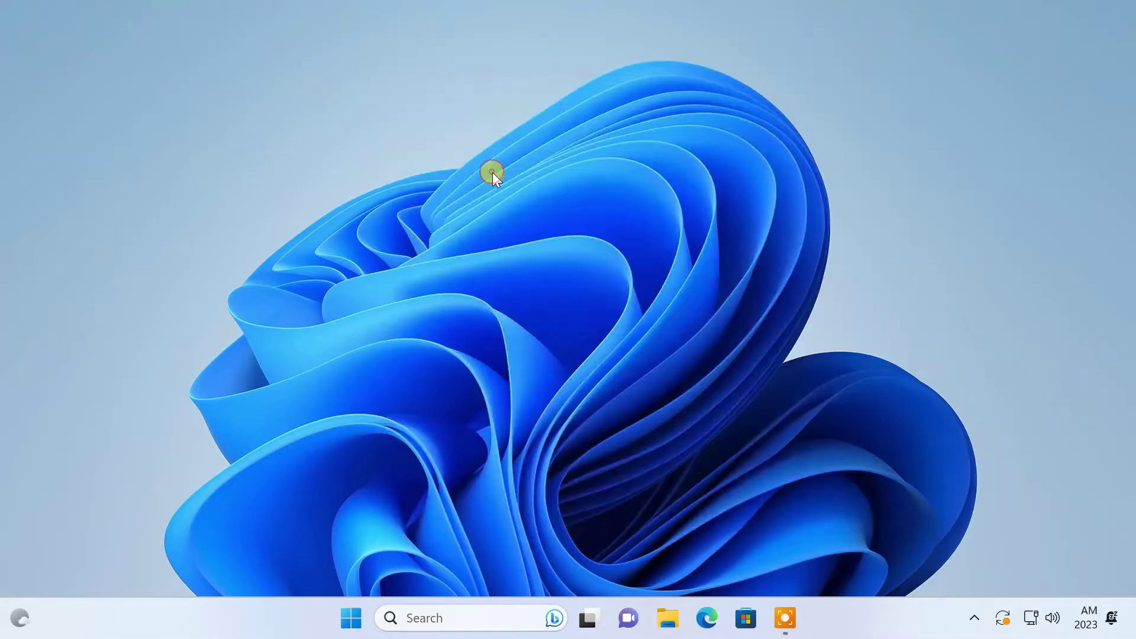
Step: Confirm Ethernet's IPv4 properties use static address 192.168.0.103, then close both dialogs
left_click(351, 168)
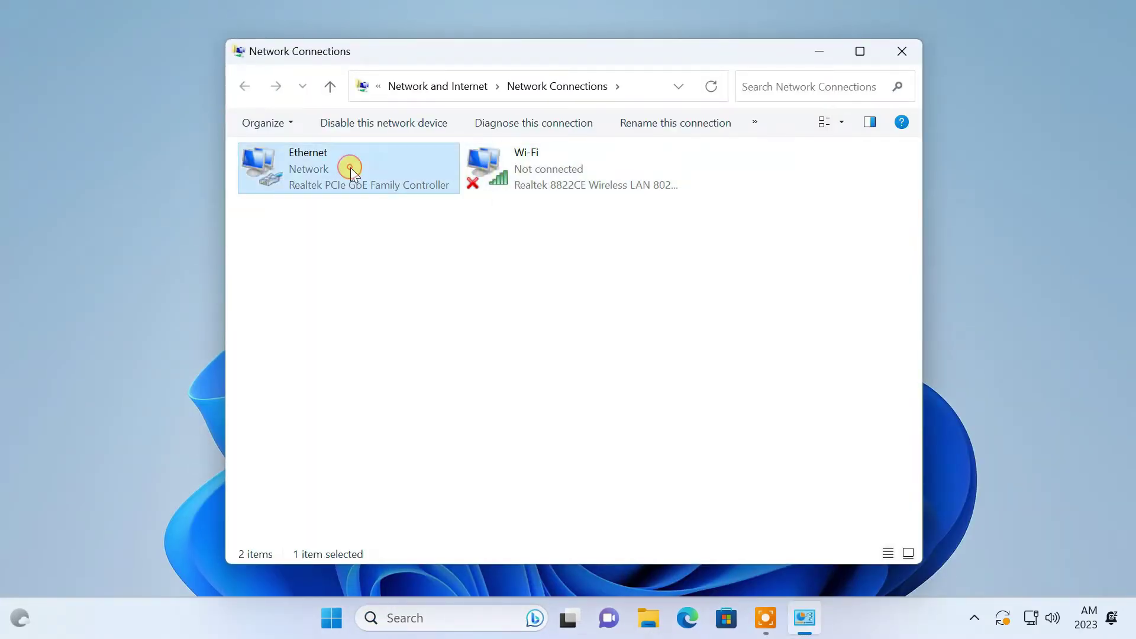
right_click(351, 168)
left_click(414, 338)
left_click(415, 324)
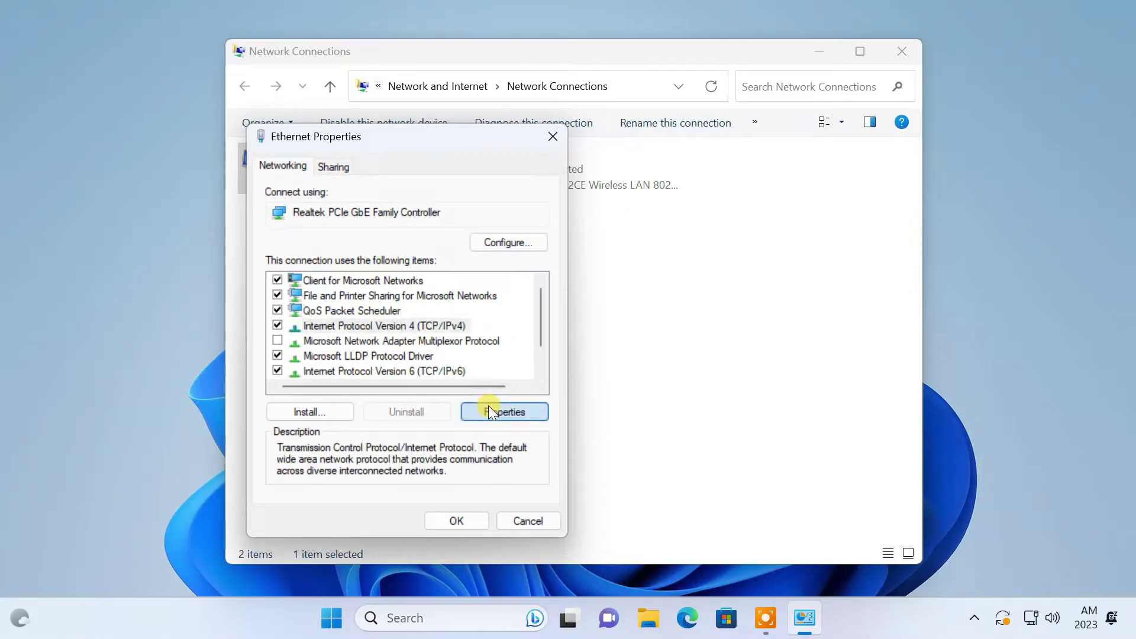
left_click(489, 406)
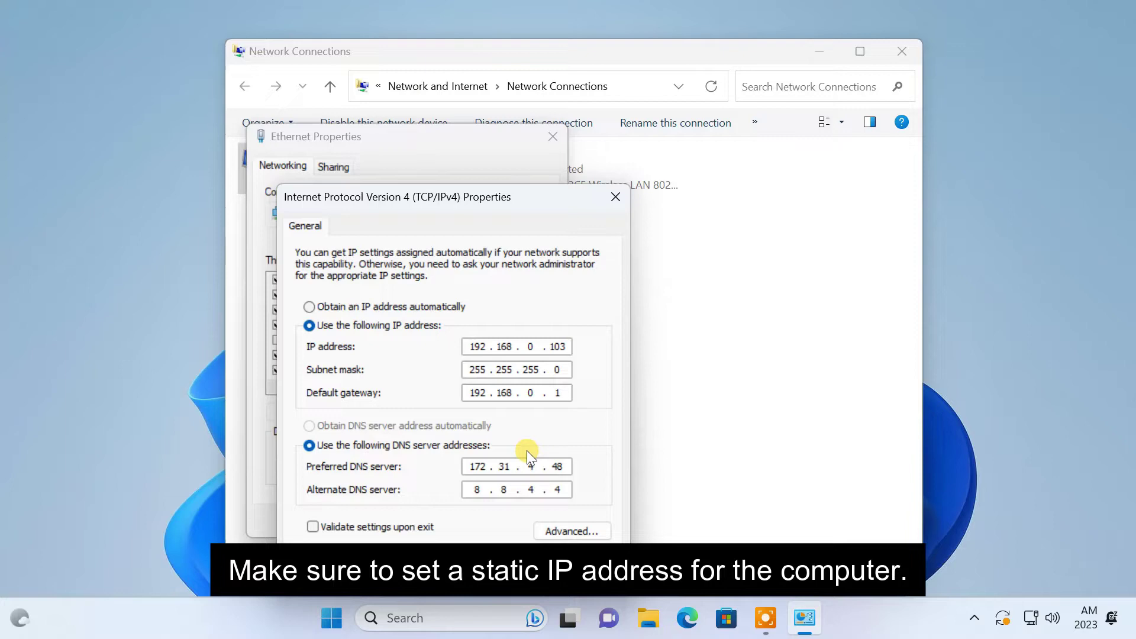
left_click(534, 569)
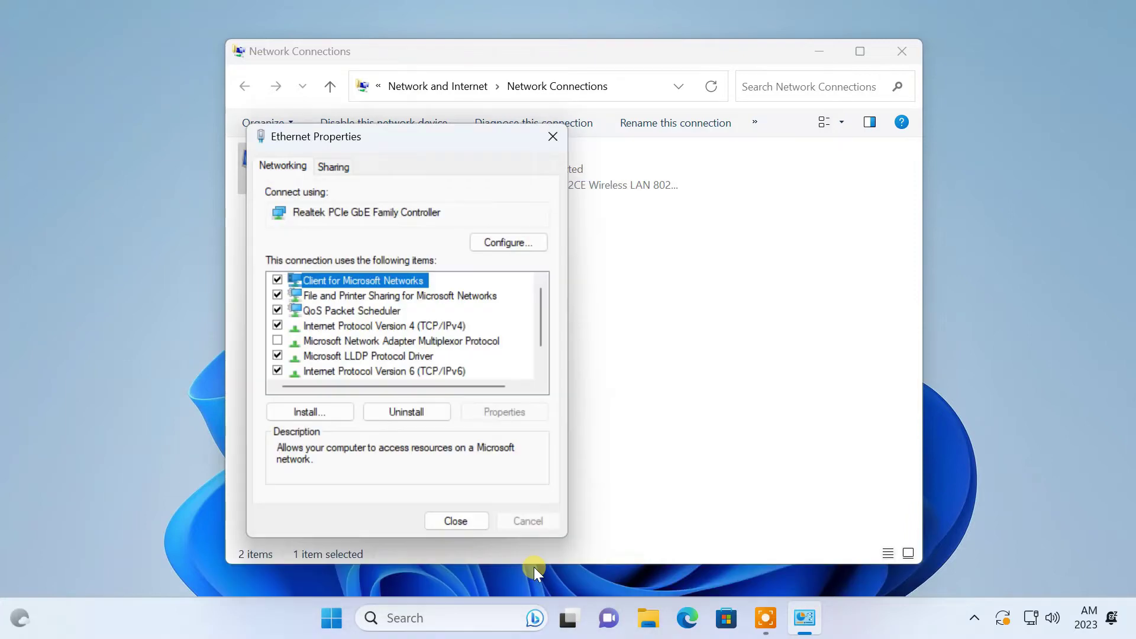
left_click(467, 520)
Step: Start a New Incoming Connection, skip adding a user, and keep the checked account allowed
left_click(468, 261)
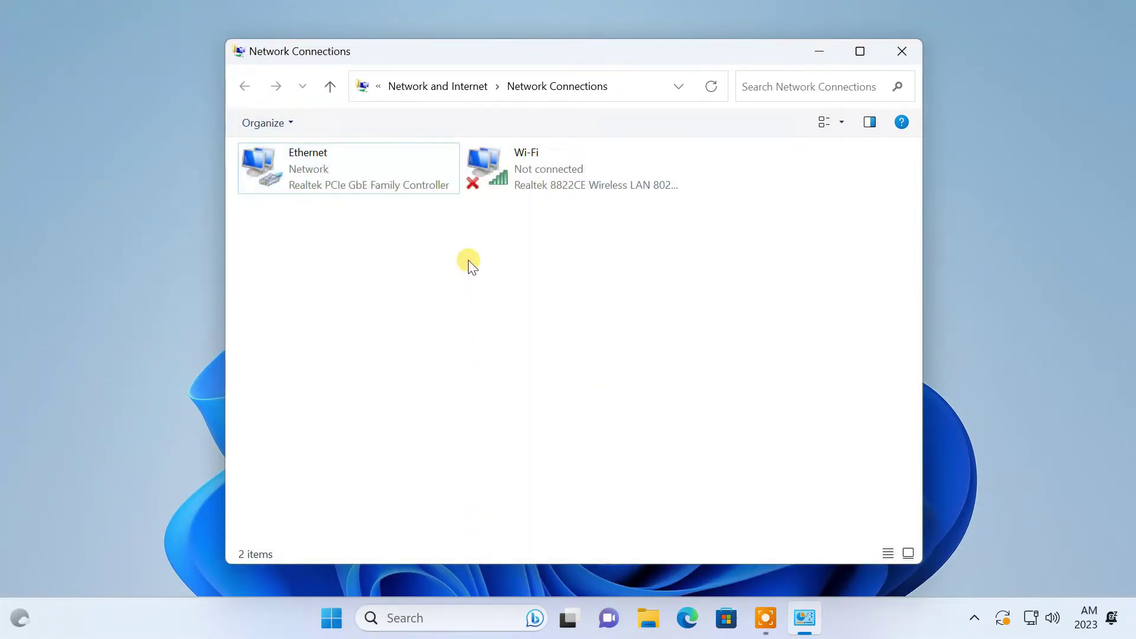
key("alt+f")
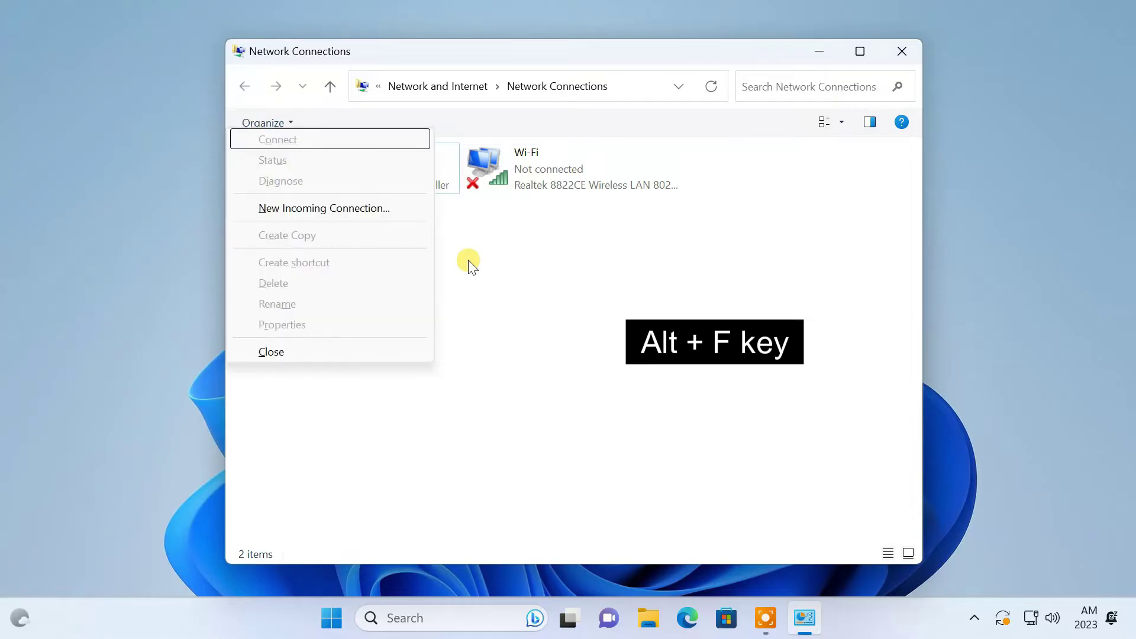
left_click(374, 208)
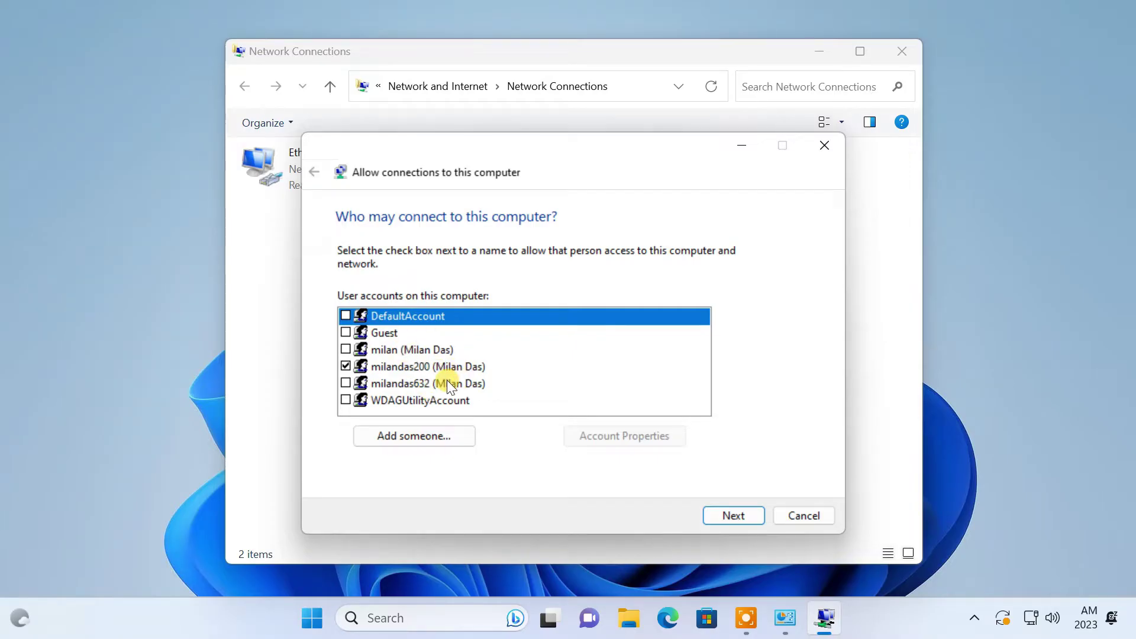
left_click(429, 435)
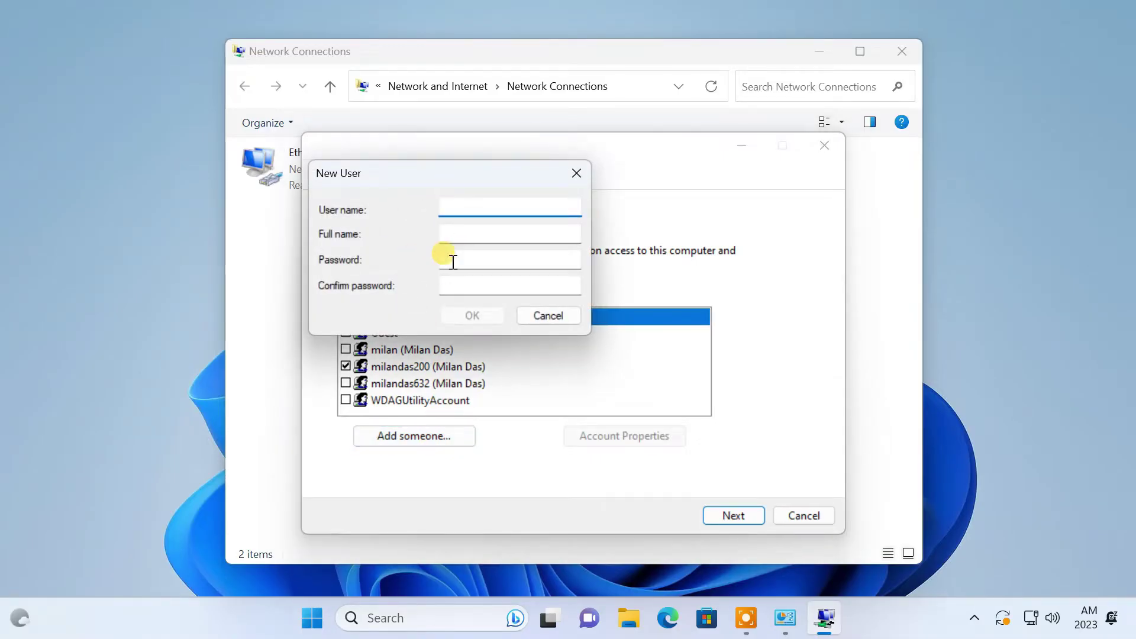
left_click(540, 315)
left_click(416, 367)
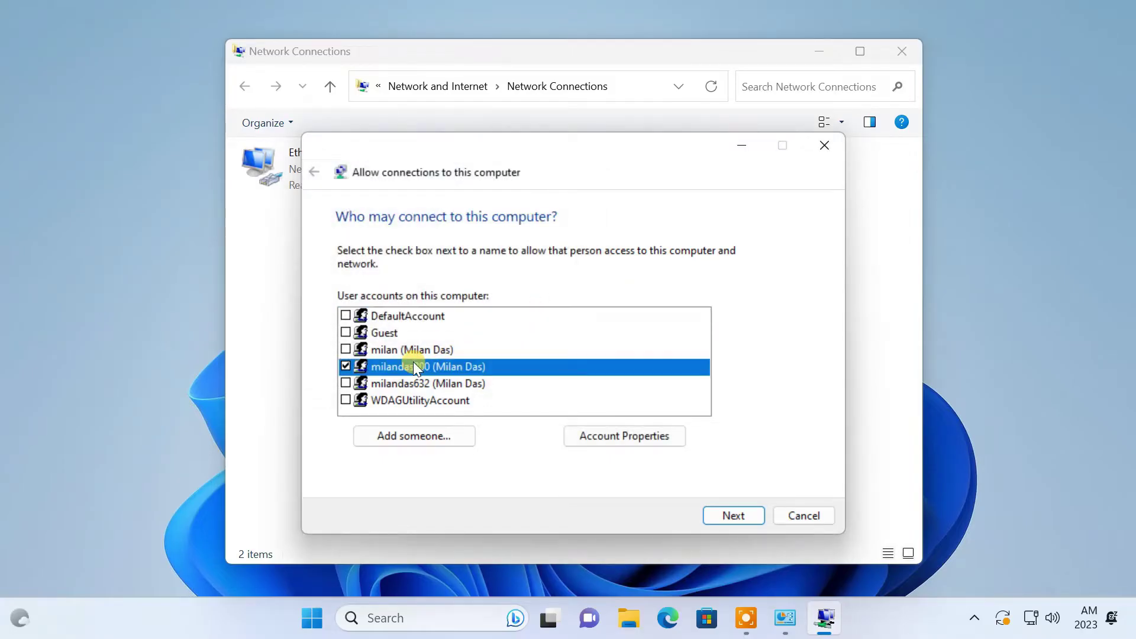
left_click(739, 513)
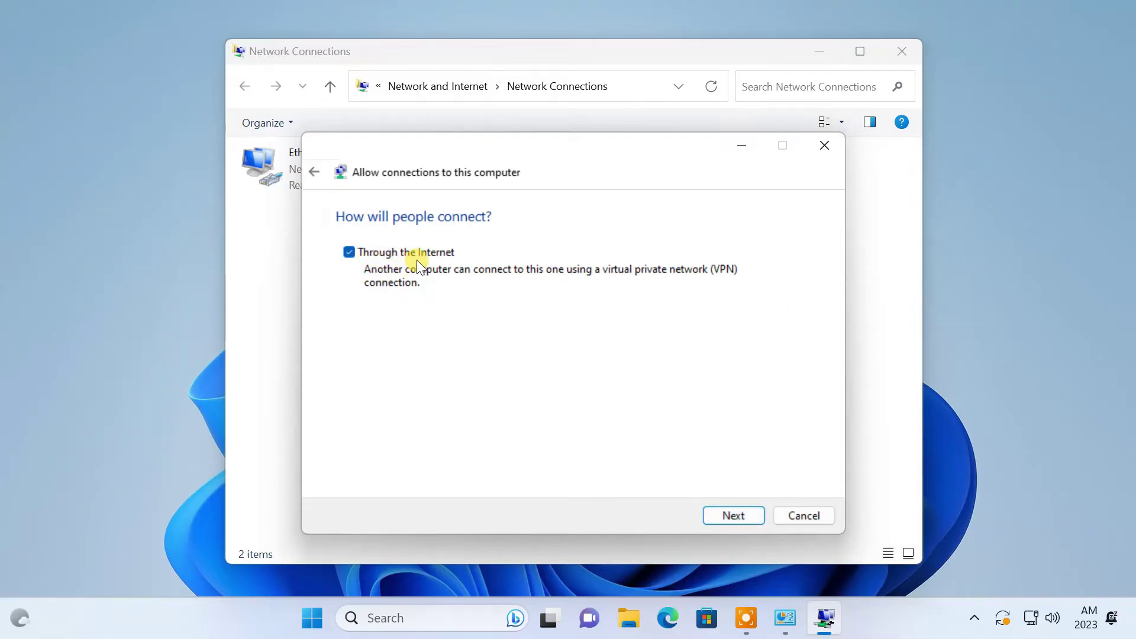
Step: Open the incoming Internet Protocol Version 4 properties and choose Specify IP addresses
left_click(741, 510)
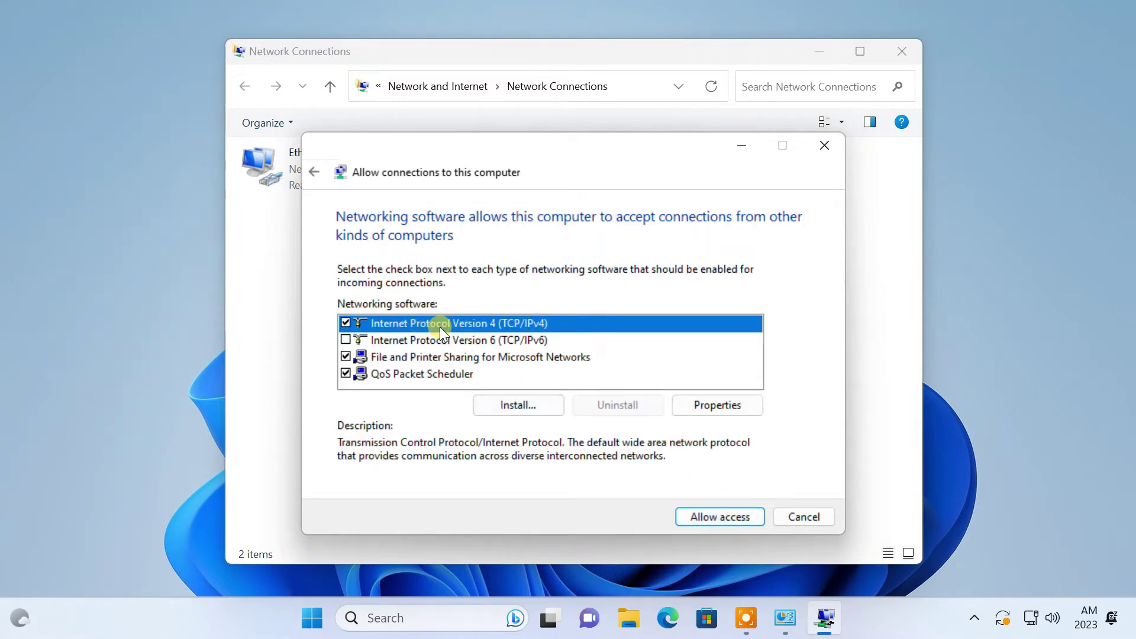
left_click(709, 407)
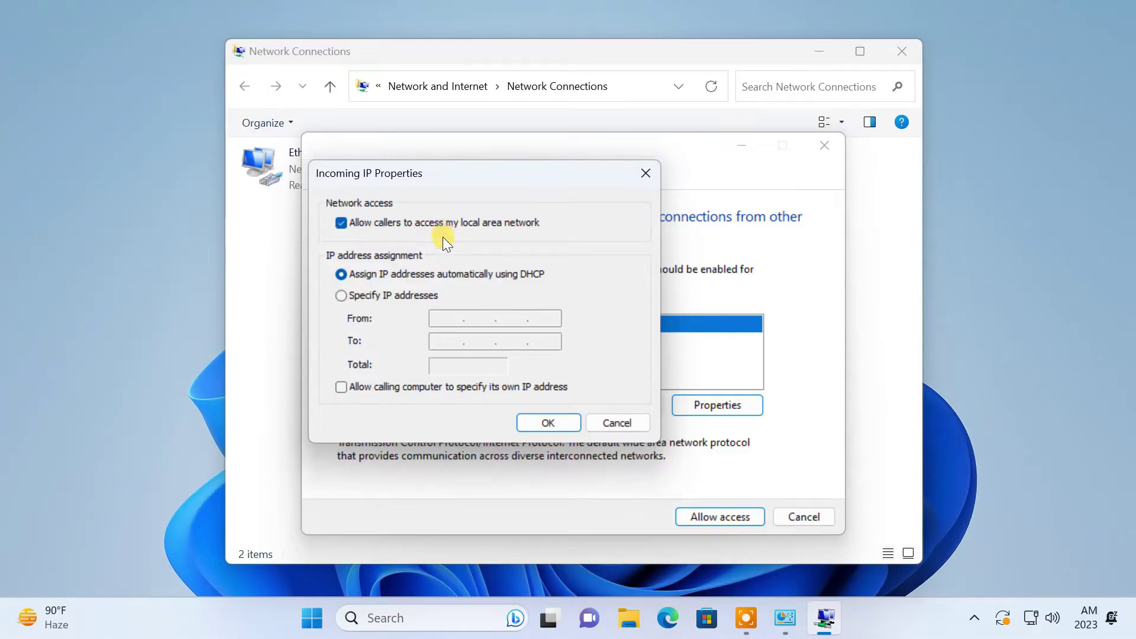
left_click(342, 296)
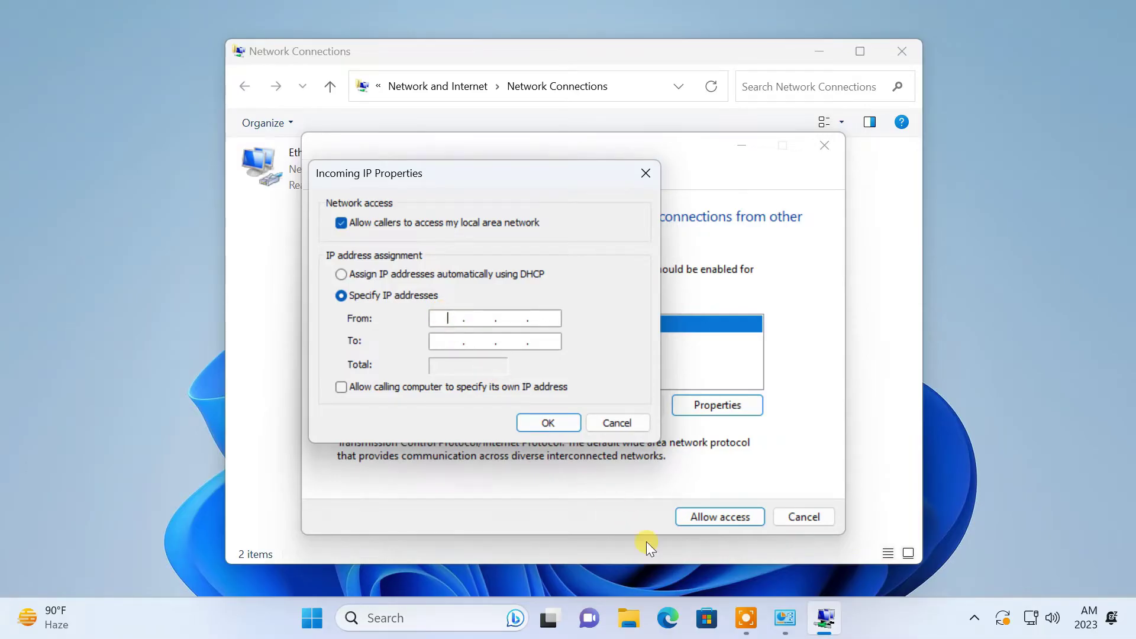
Step: Log in to the TP-Link router at 192.168.0.1 and check its DHCP pool, 192.168.0.100–192.168.0.199
left_click(667, 618)
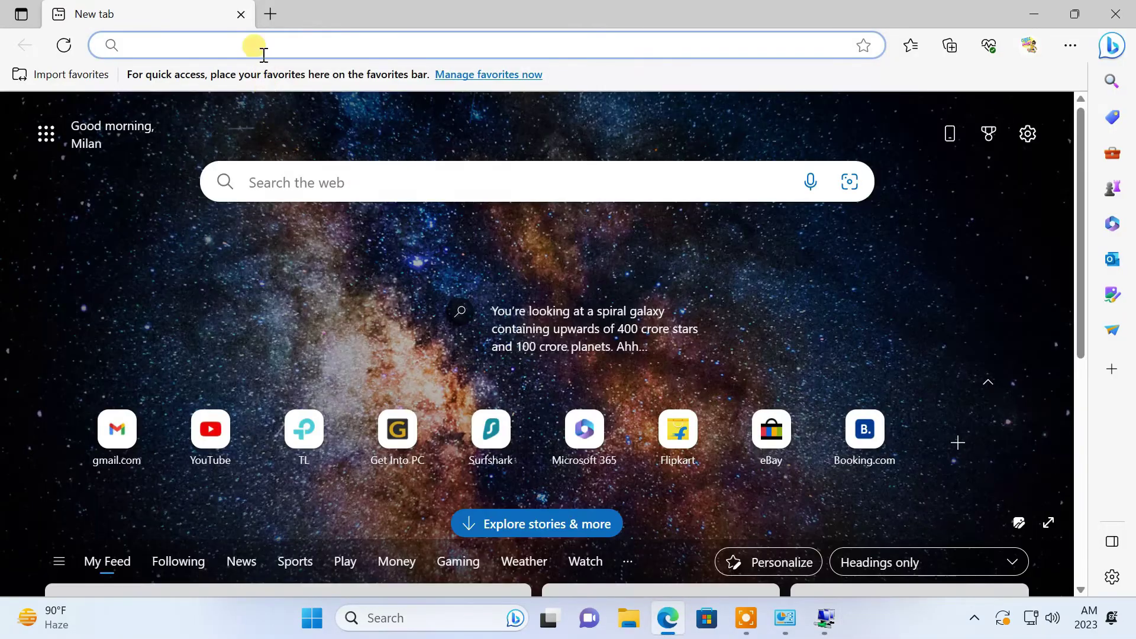
type("192.168.0.1")
key("Return")
left_click(455, 357)
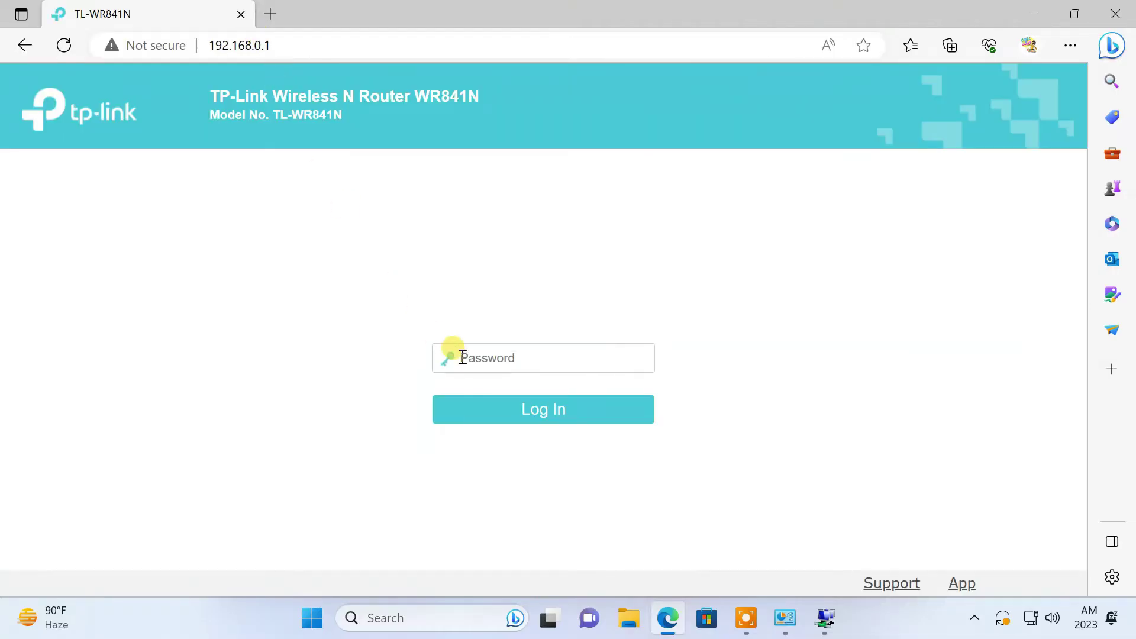
key("ctrl+v")
left_click(531, 416)
left_click(73, 292)
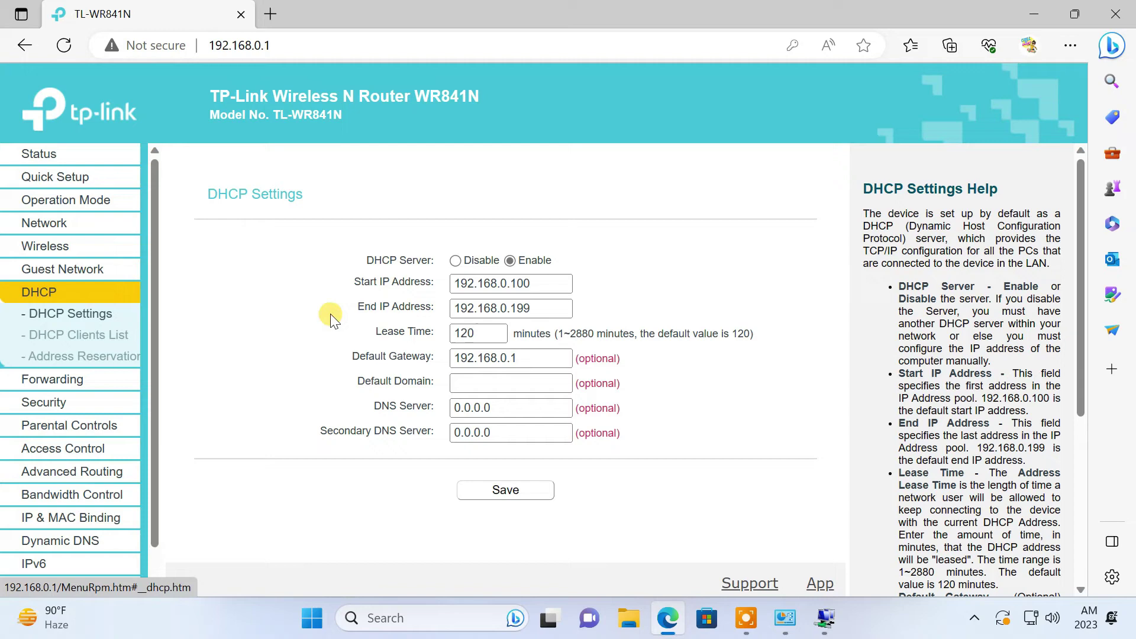
left_click_drag(531, 284, 511, 308)
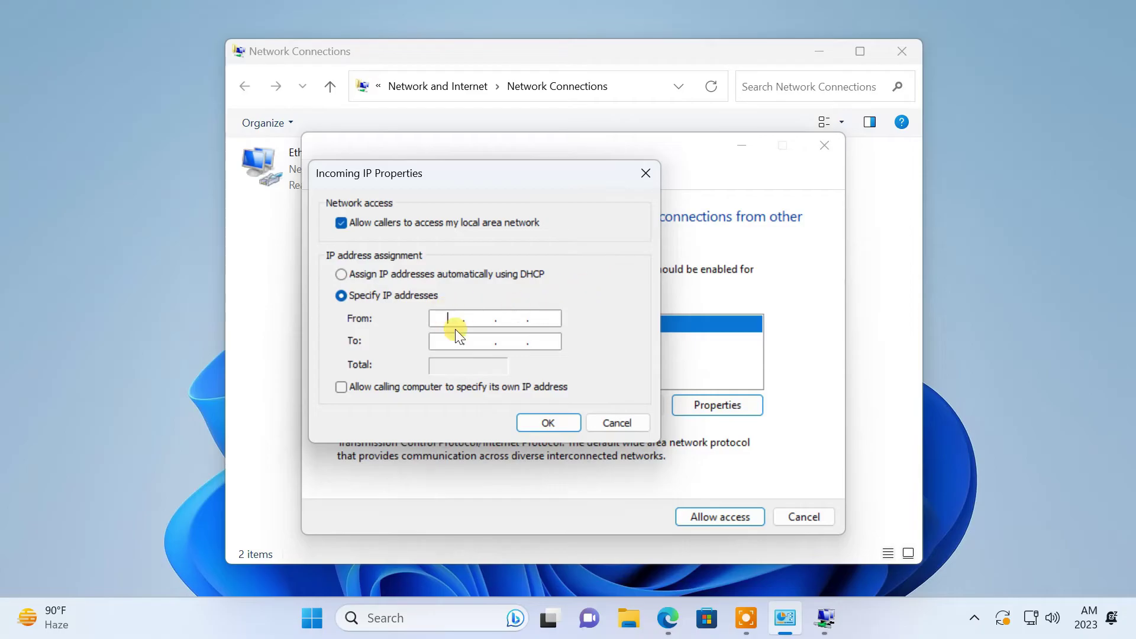
Step: Set the incoming IP range from 192.168.0.180 to 192.168.0.190 and confirm it
left_click(455, 327)
type("192.168.0.180")
left_click(444, 338)
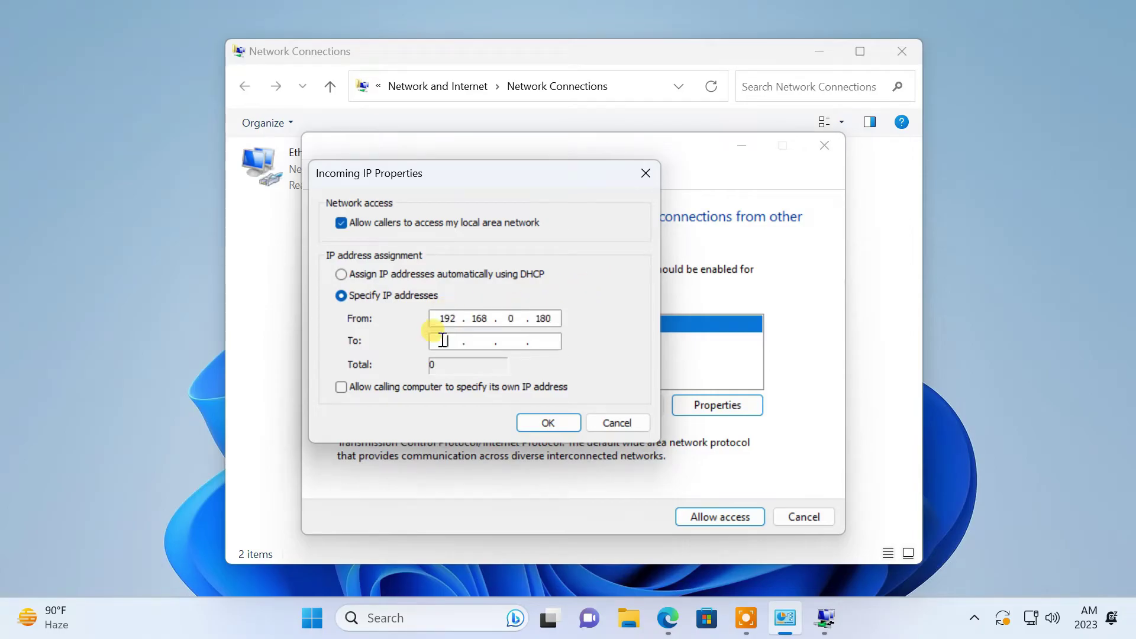
type("192.168.0.190")
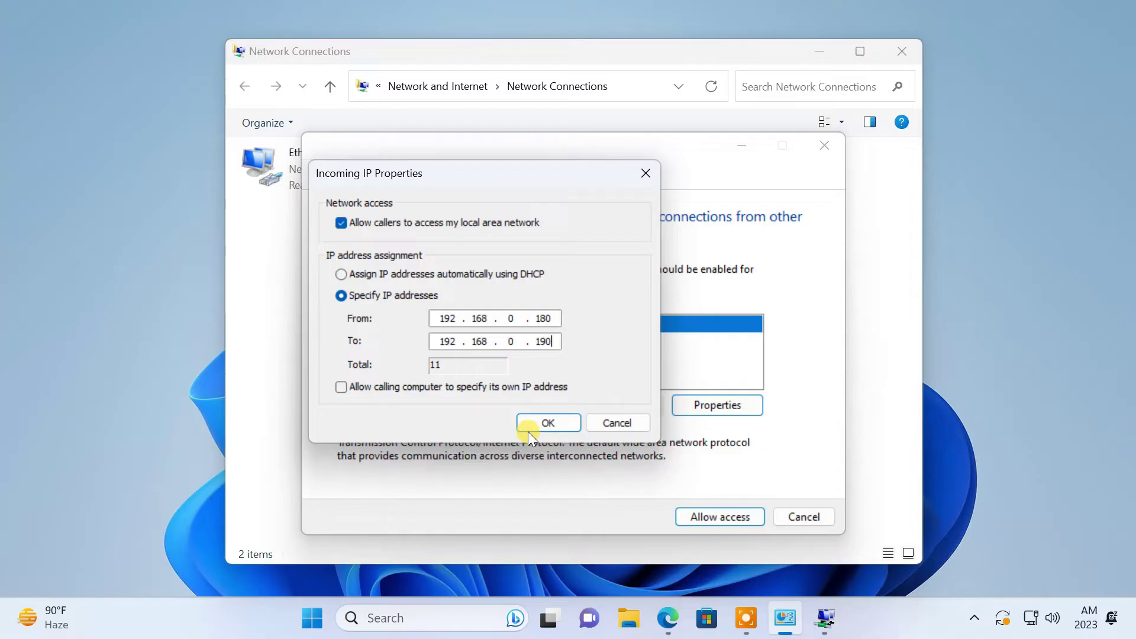
left_click(541, 421)
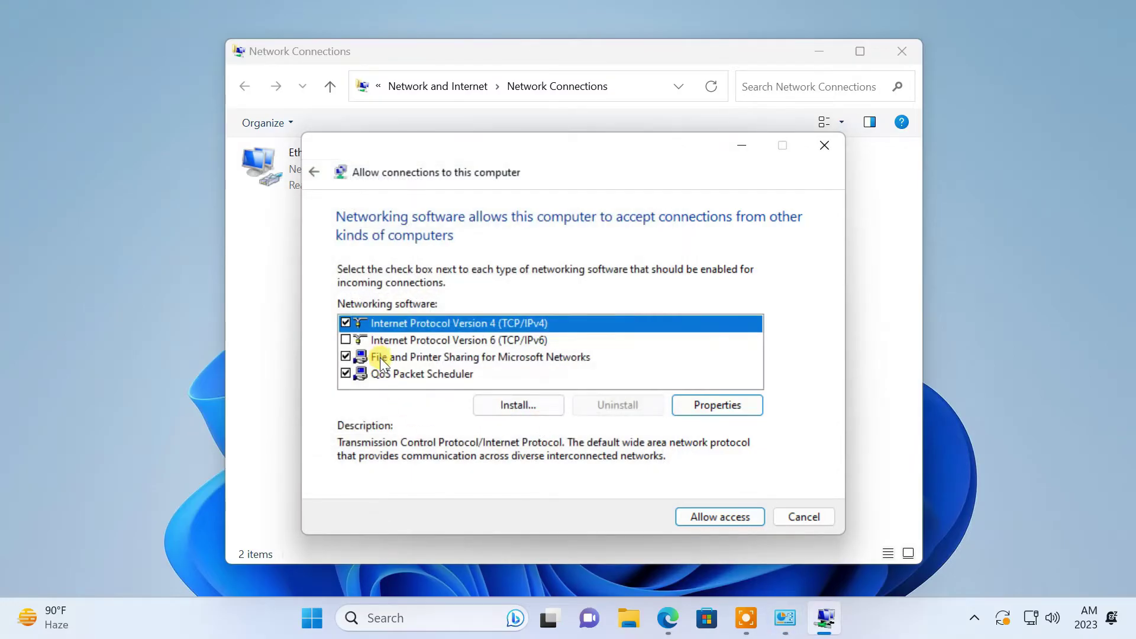
Step: Allow access for incoming connections and close the finished wizard
left_click(380, 358)
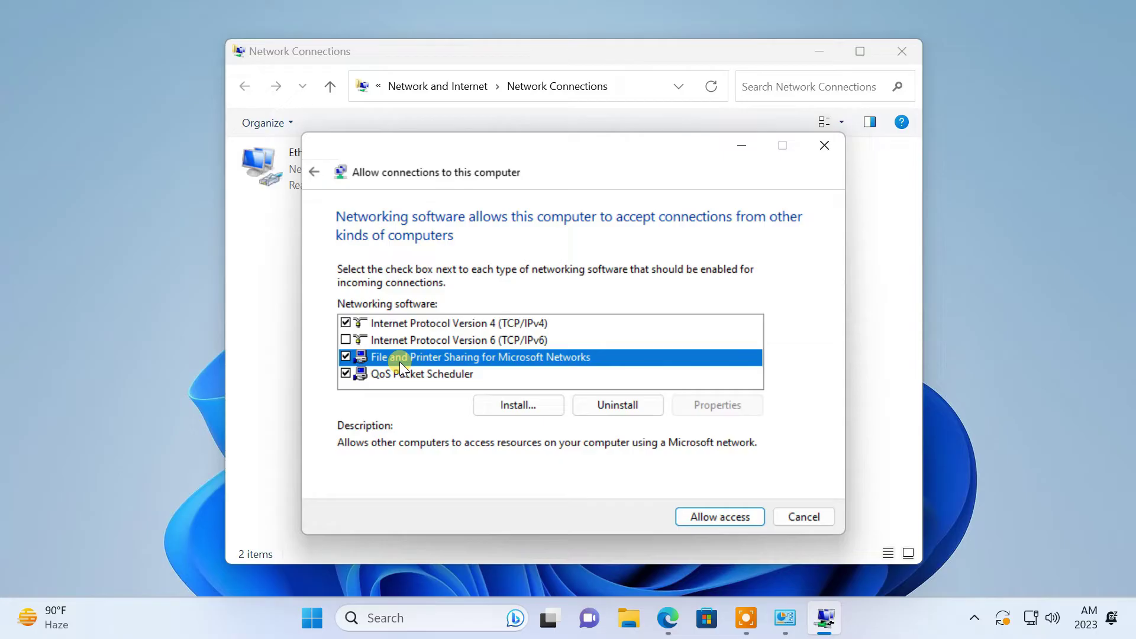
left_click(407, 325)
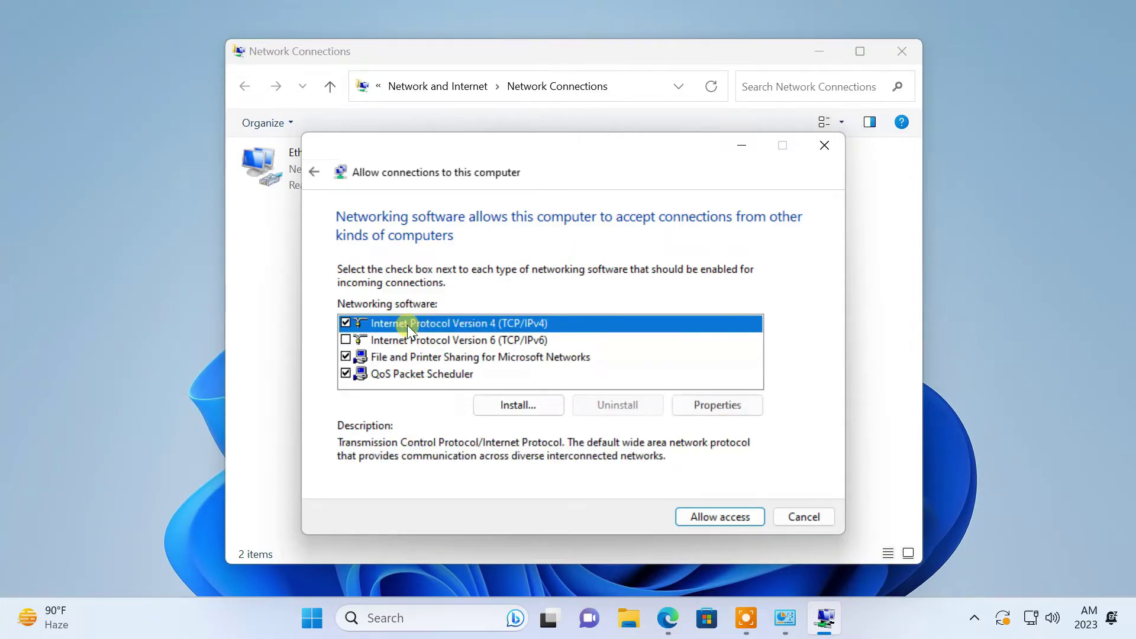
left_click(714, 516)
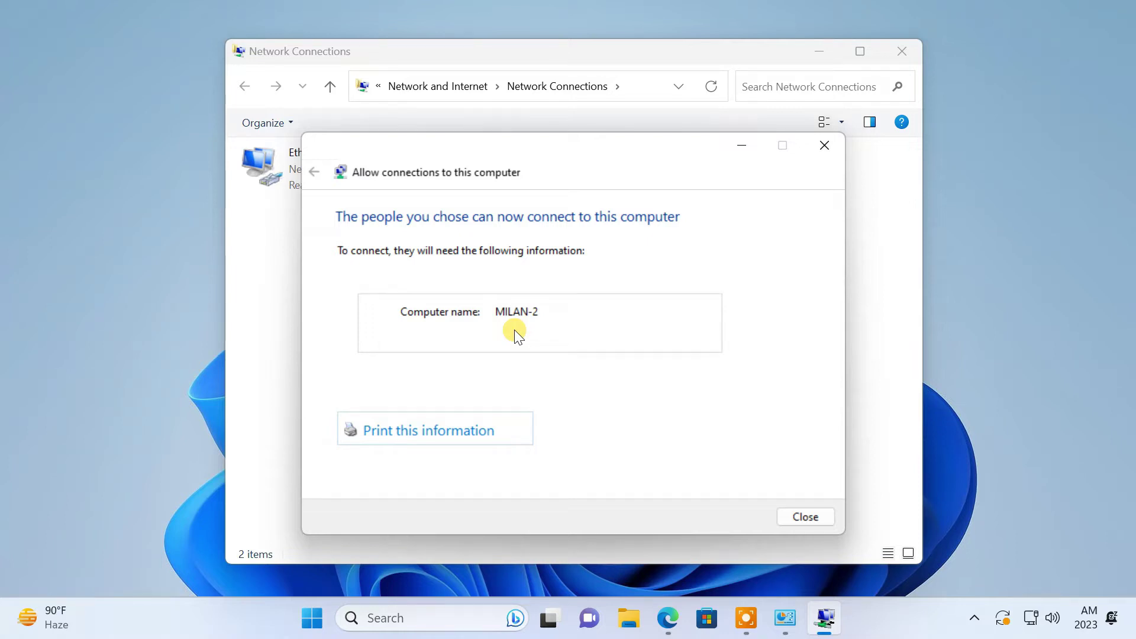
left_click(792, 519)
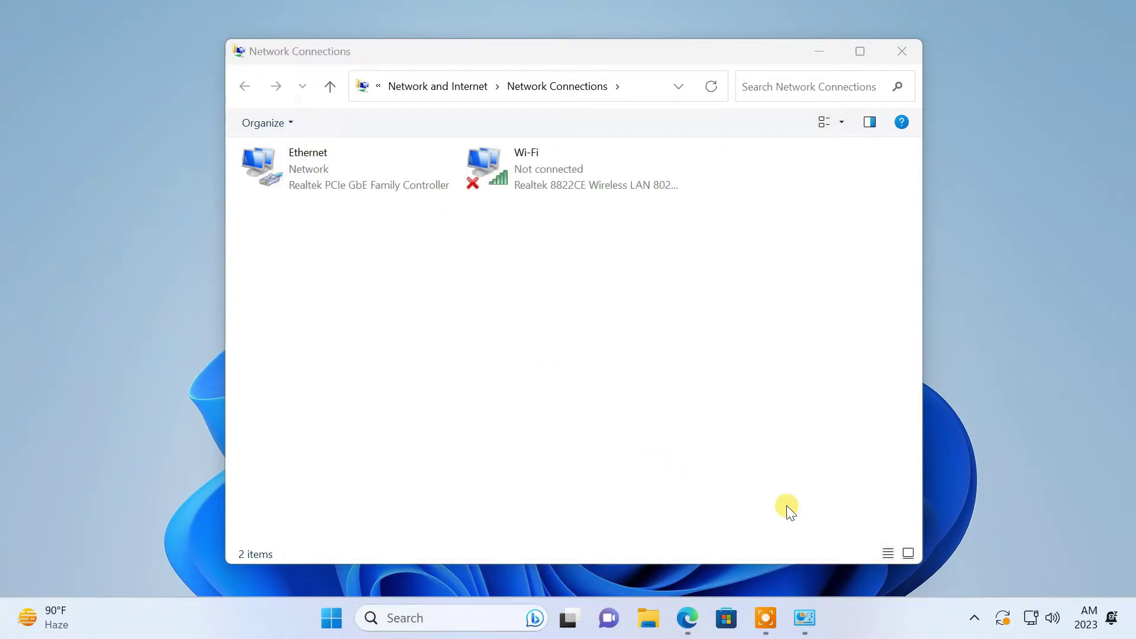
Step: Search for and open Windows Defender Firewall
left_click(811, 55)
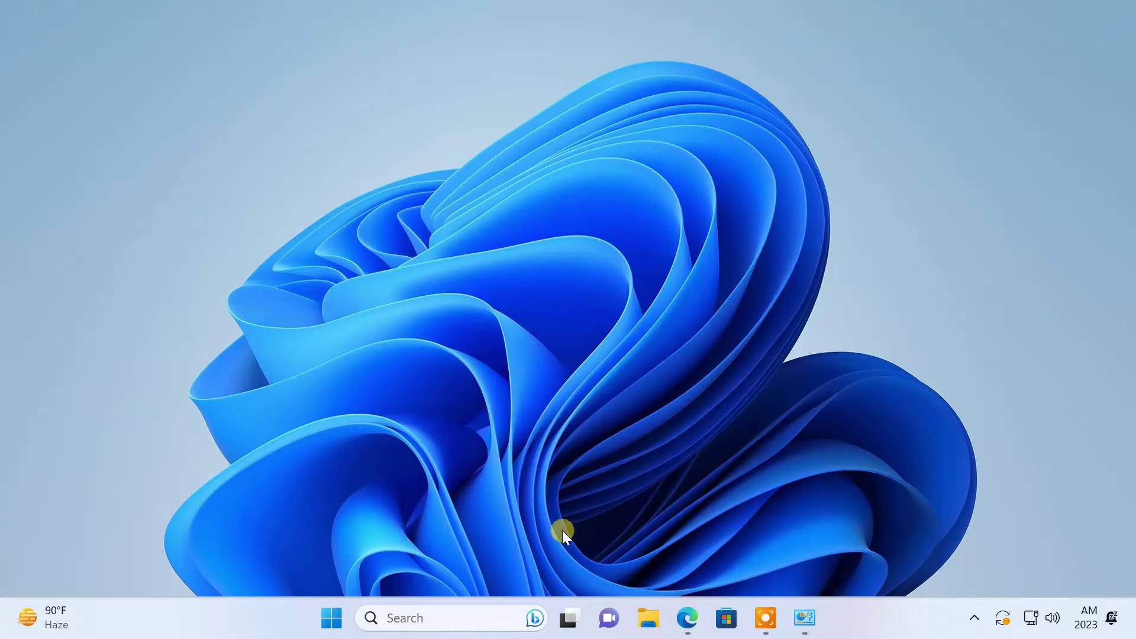
left_click(485, 610)
type("wind")
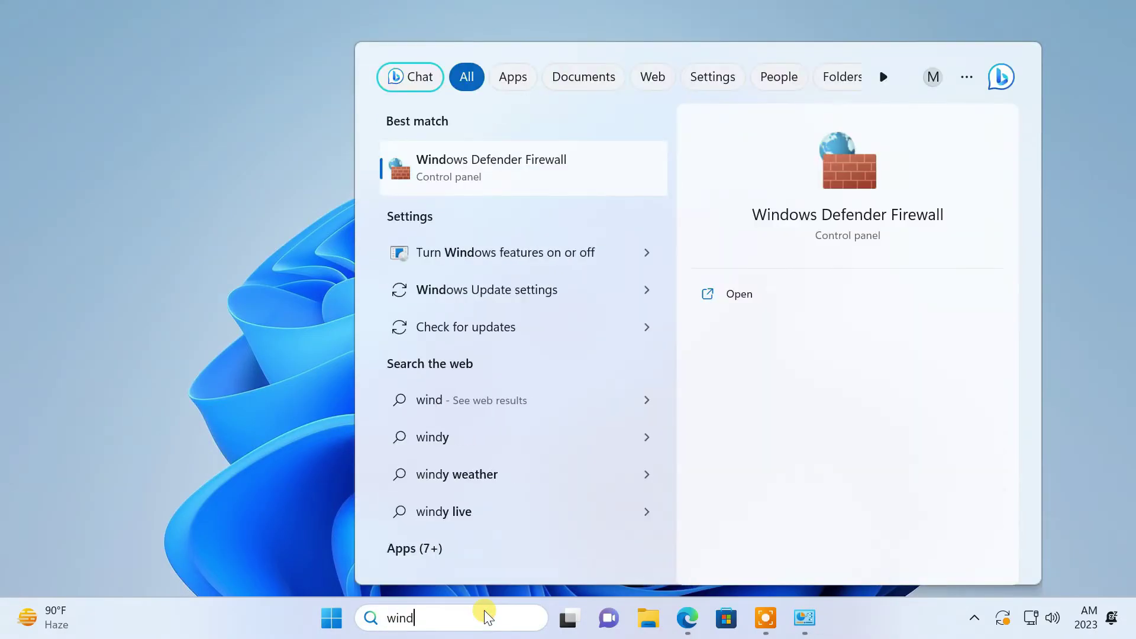
type("ows defender firewall")
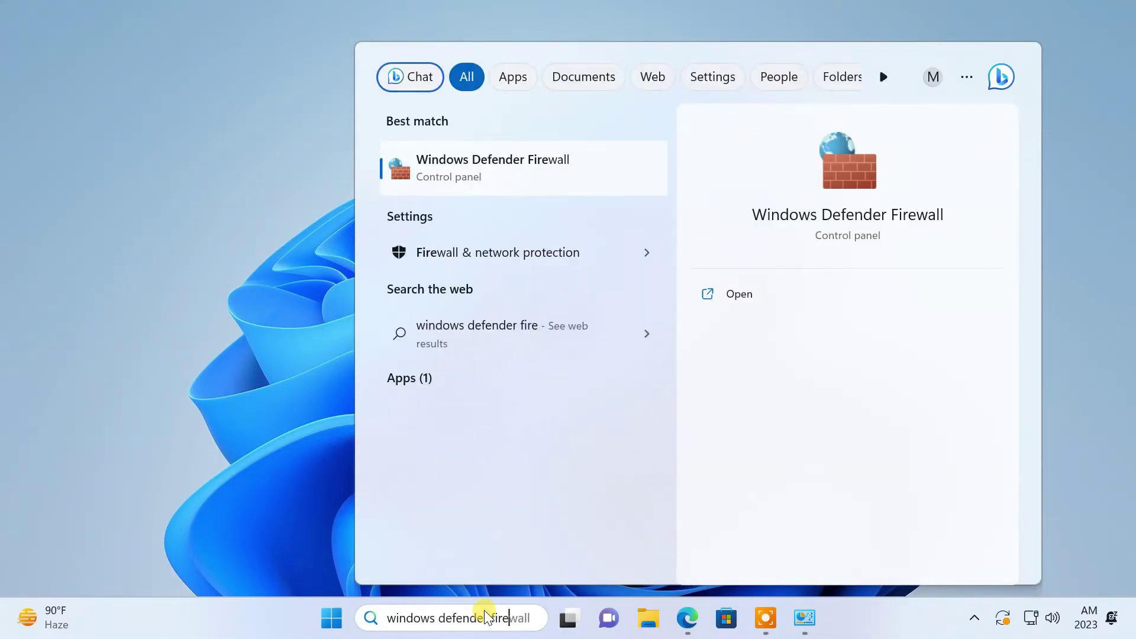
left_click(507, 171)
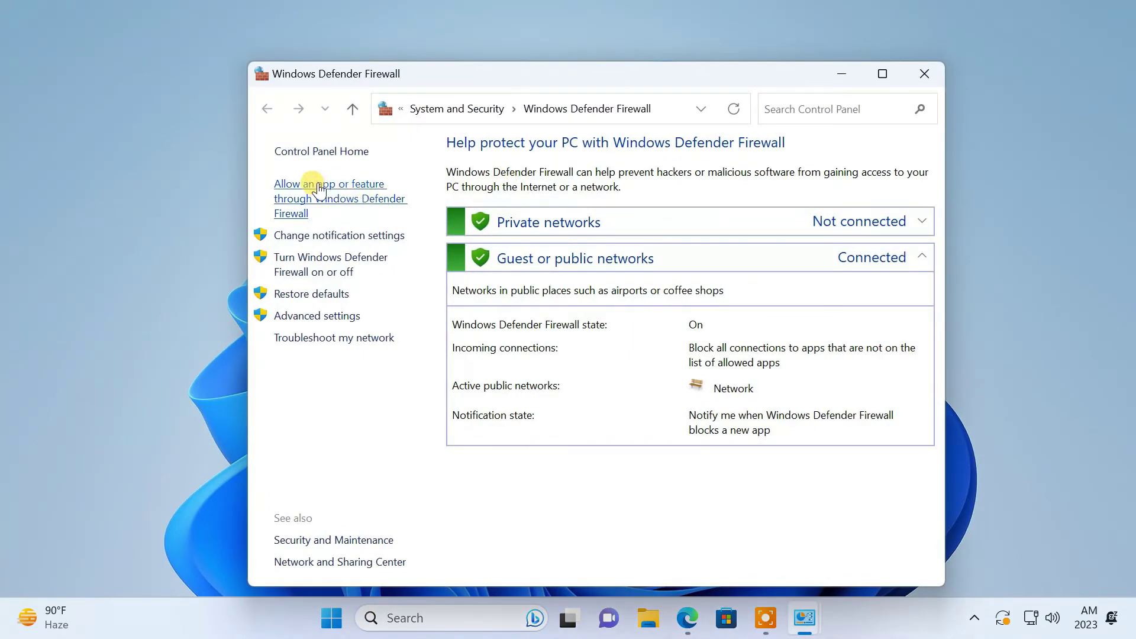
Step: Allow Routing and Remote Access on Private and Public networks, save, and close the firewall
left_click(336, 188)
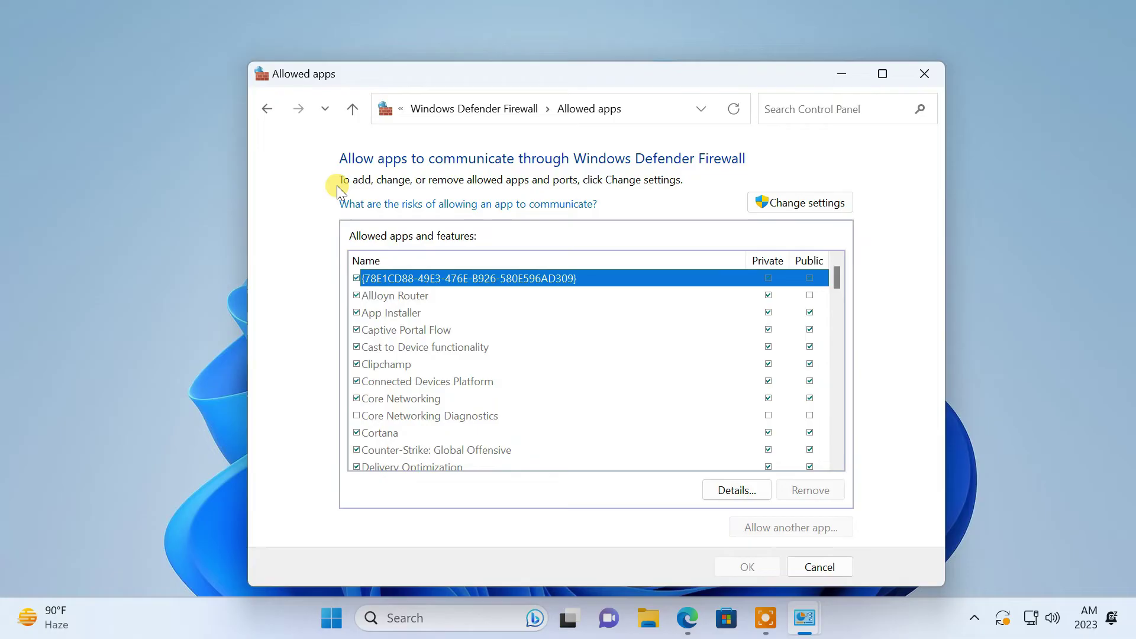
left_click(784, 202)
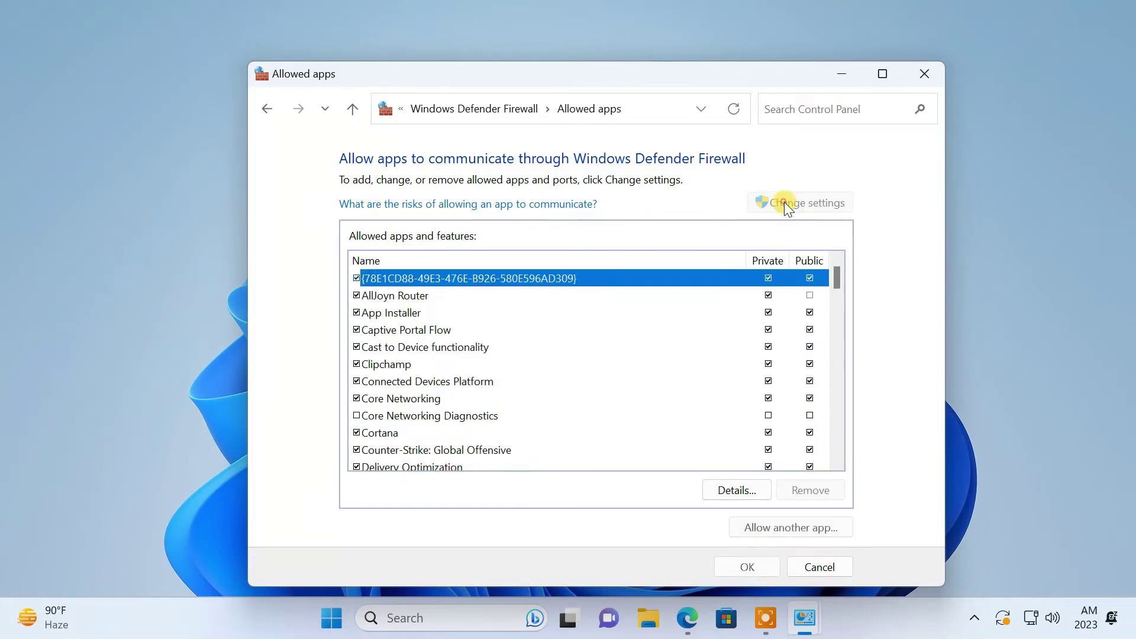
left_click_drag(837, 272, 844, 371)
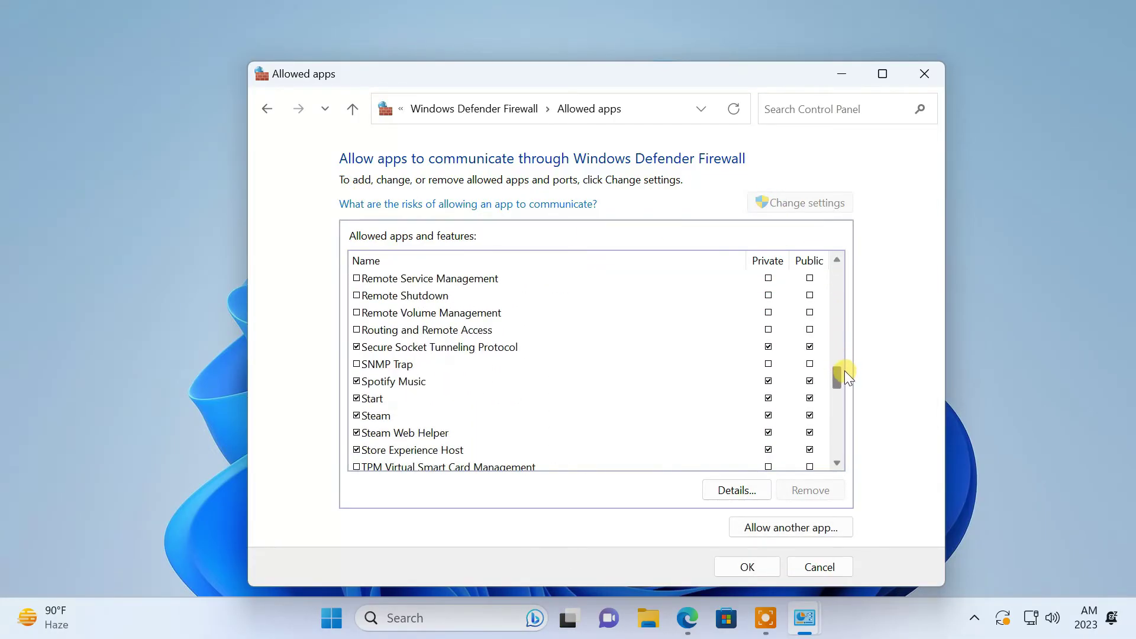
left_click(356, 330)
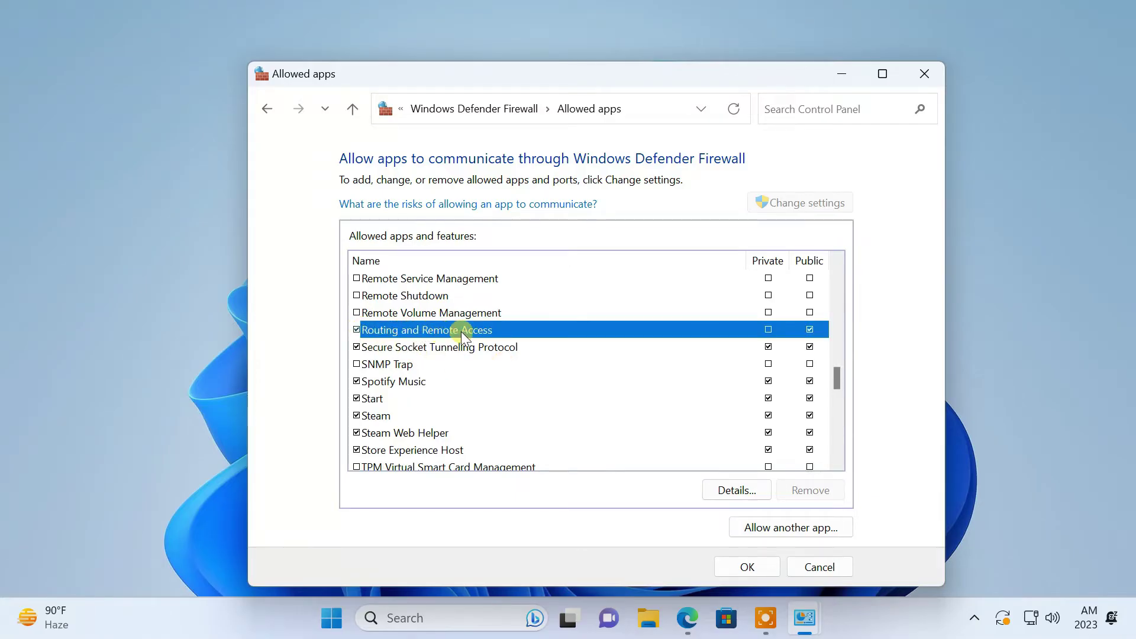
left_click(768, 329)
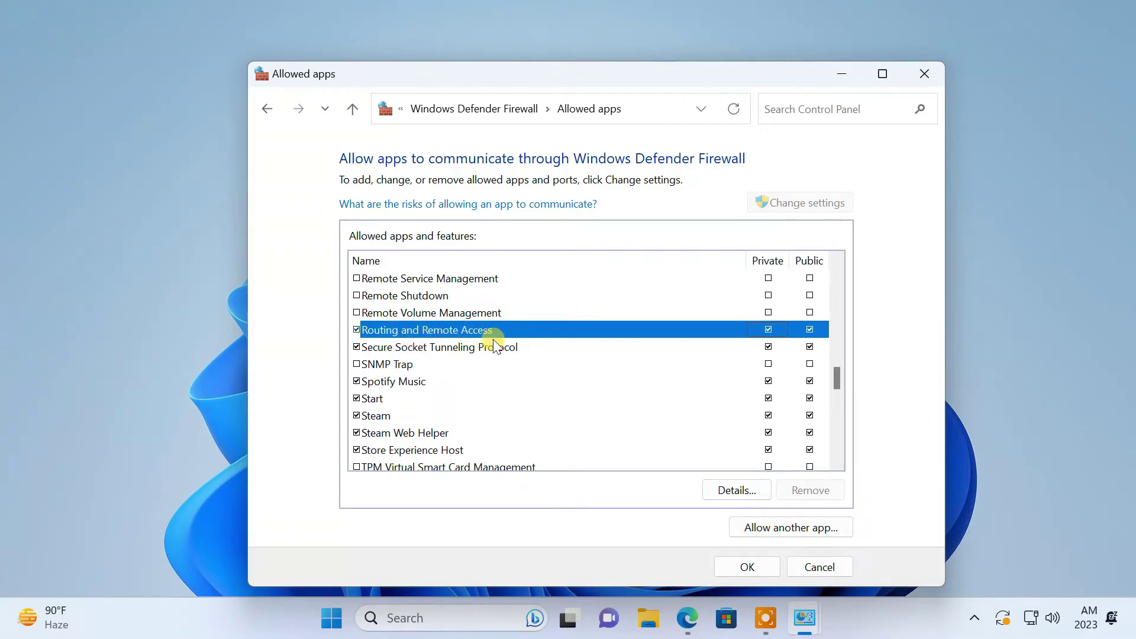
left_click(739, 567)
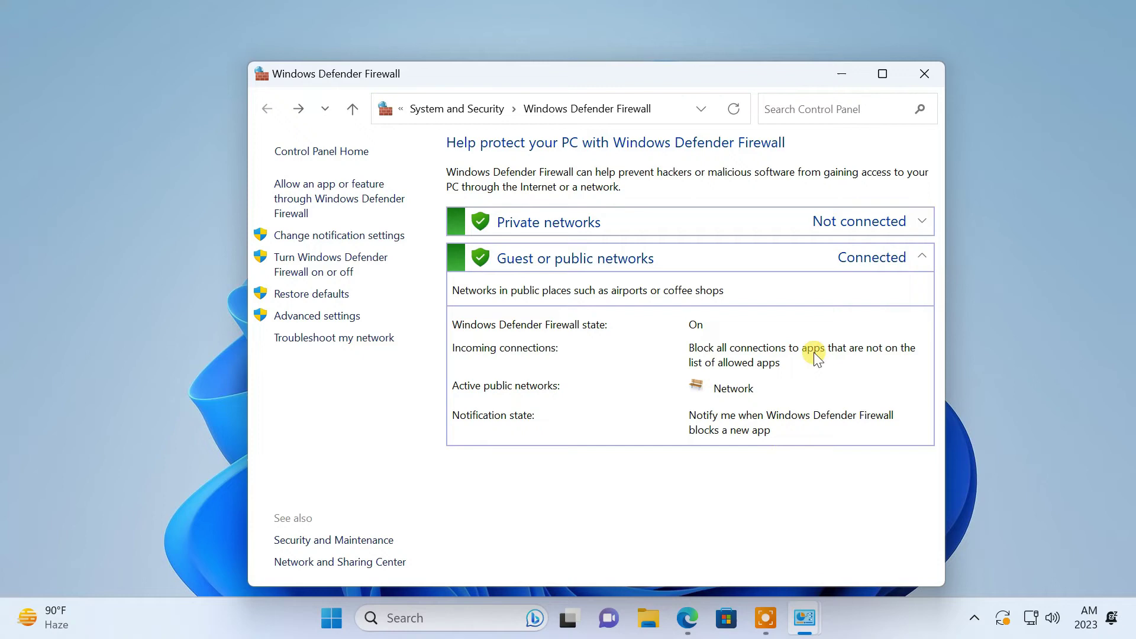
left_click(922, 75)
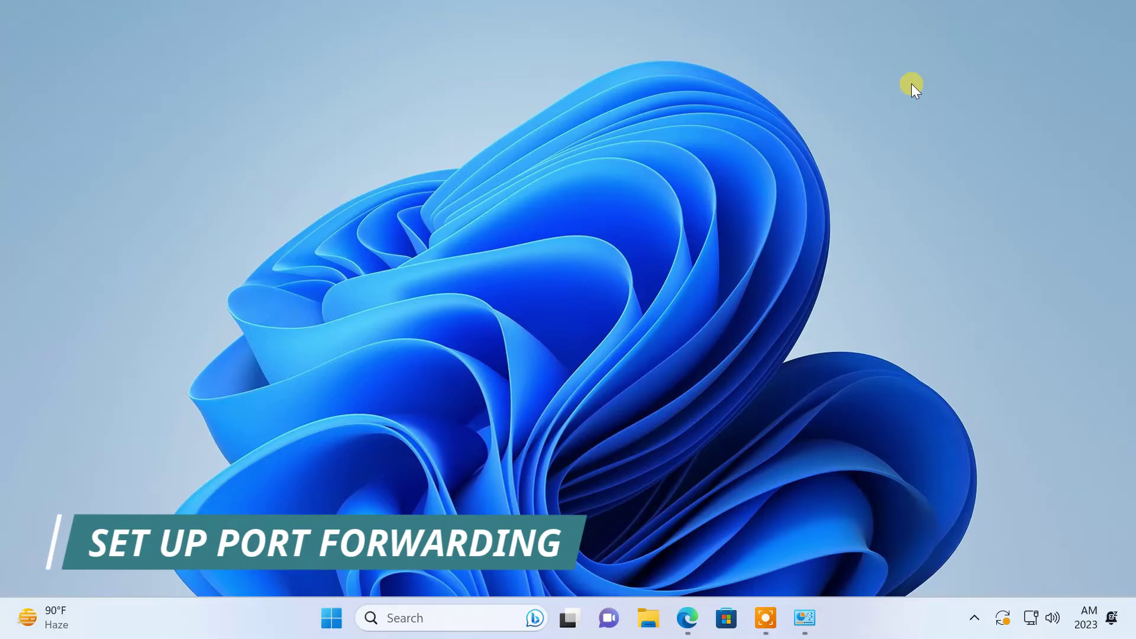
Step: Add a Virtual Server rule: service port 1723, IP 192.168.0.103, internal port 1723, and save
left_click(688, 617)
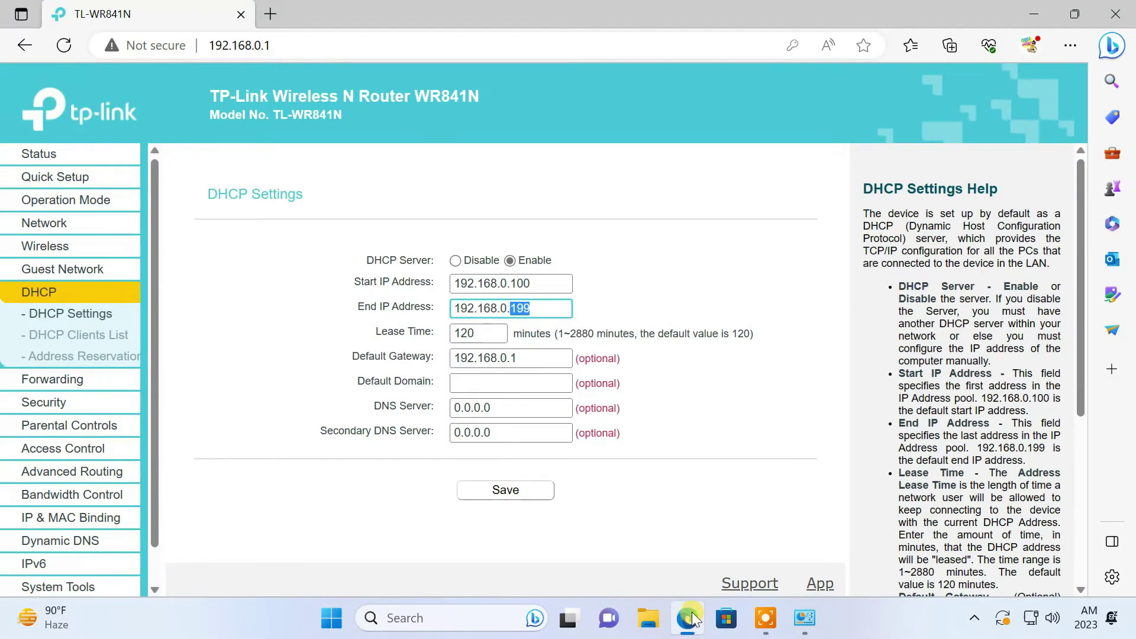
left_click(77, 380)
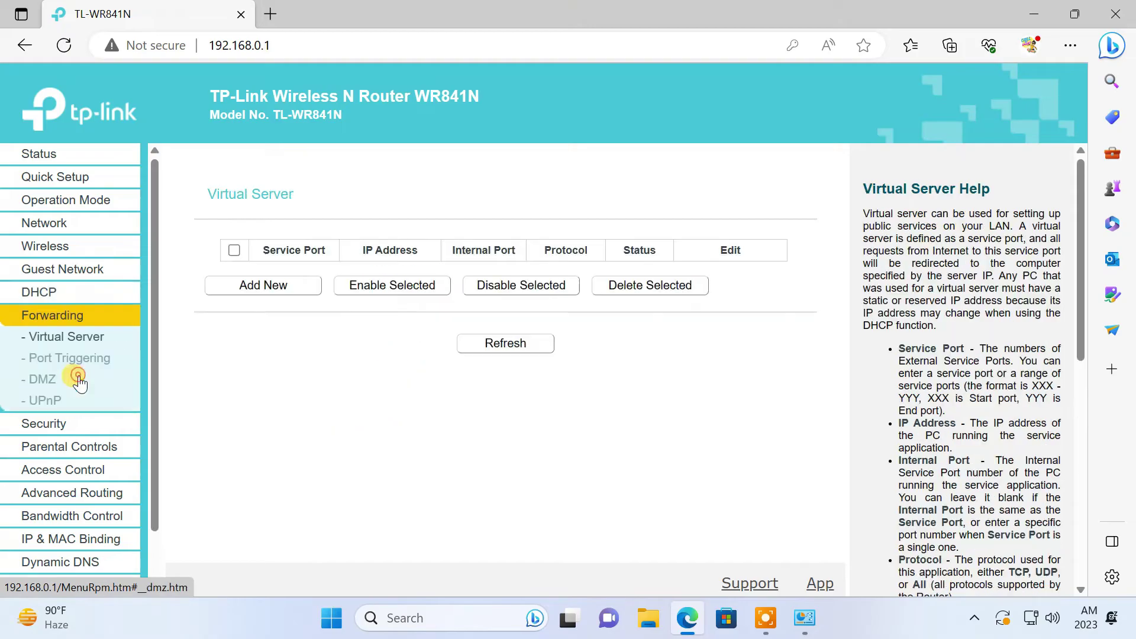
left_click(255, 287)
left_click(513, 248)
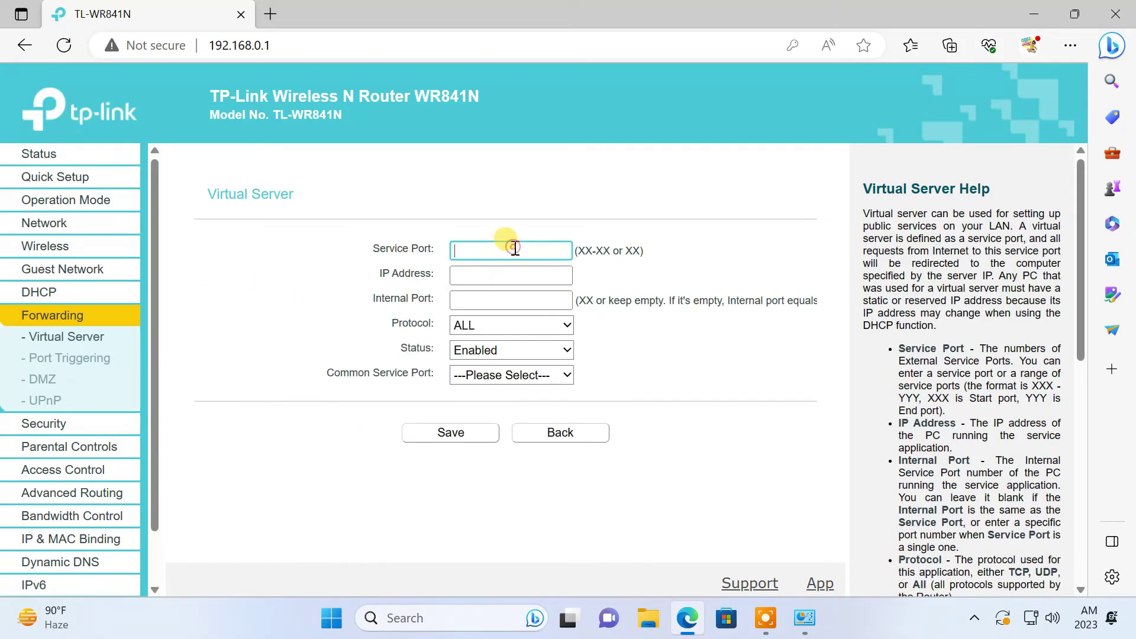
type("1723")
left_click(511, 277)
type("192.168.0.103")
left_click(516, 300)
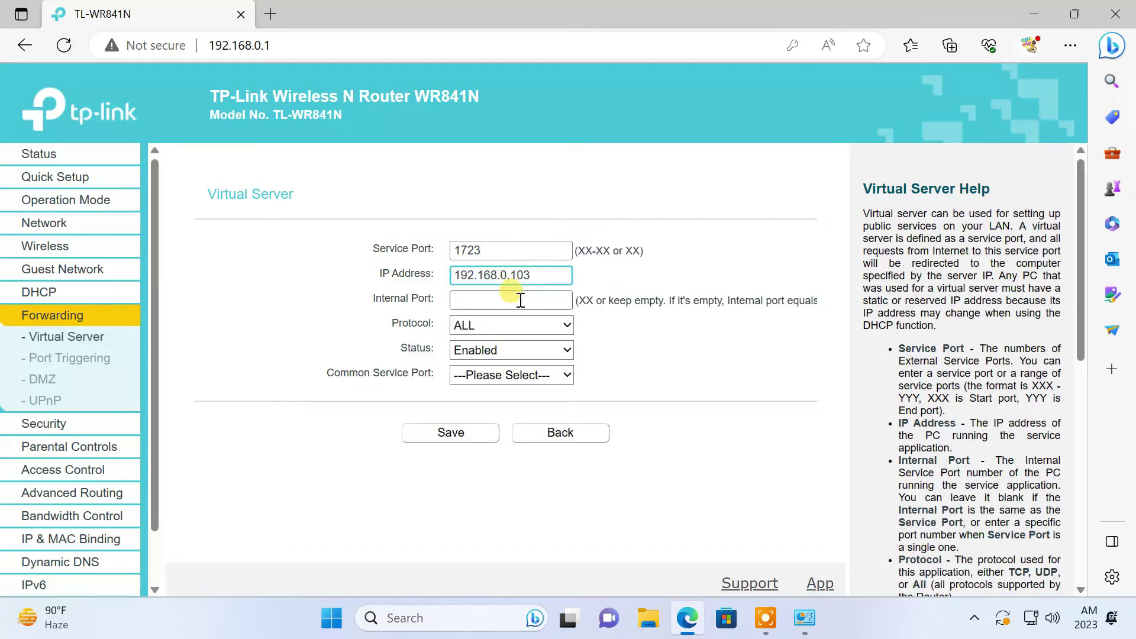
type("1723")
left_click(467, 435)
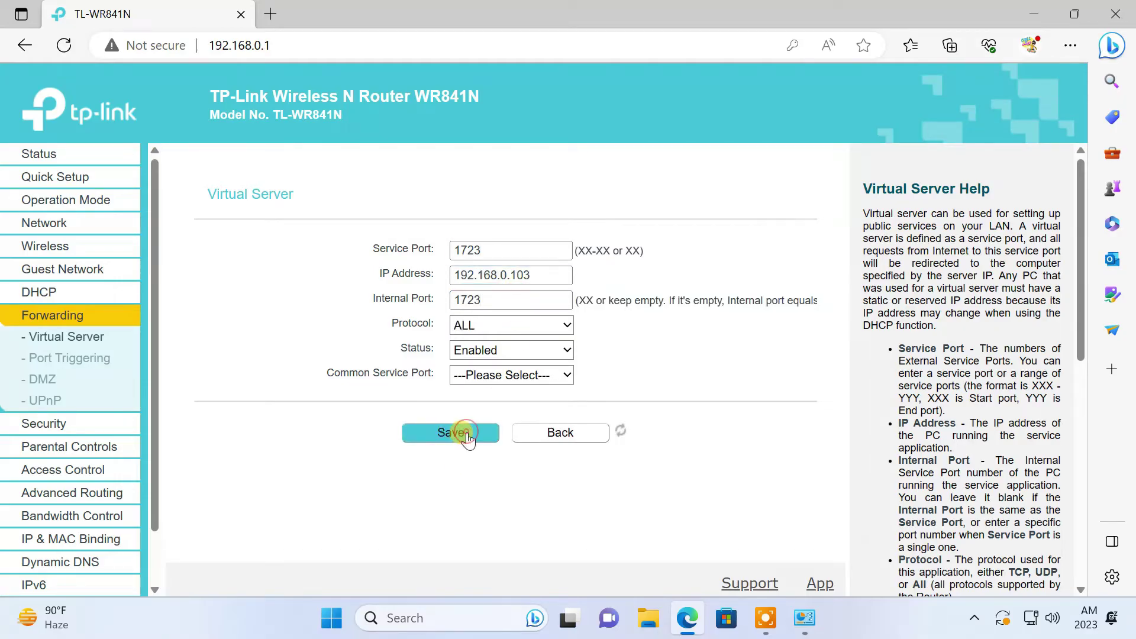
Step: Review VPN pass-through in Basic Security, the WAN status, and the No-IP ddns.net Dynamic DNS domain
left_click(59, 423)
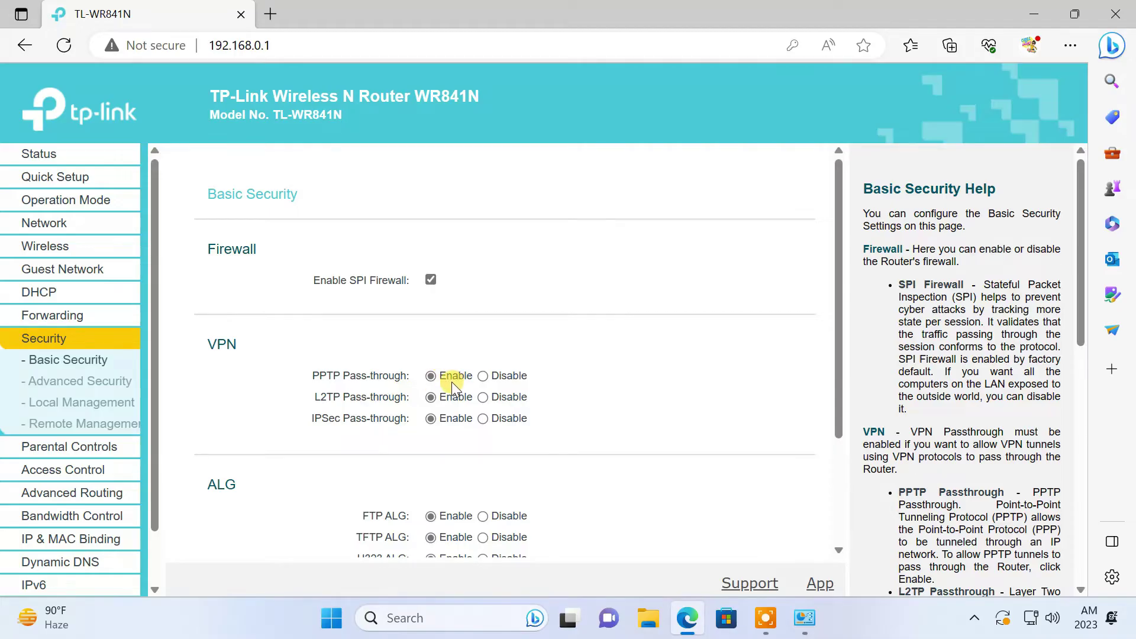
left_click(51, 153)
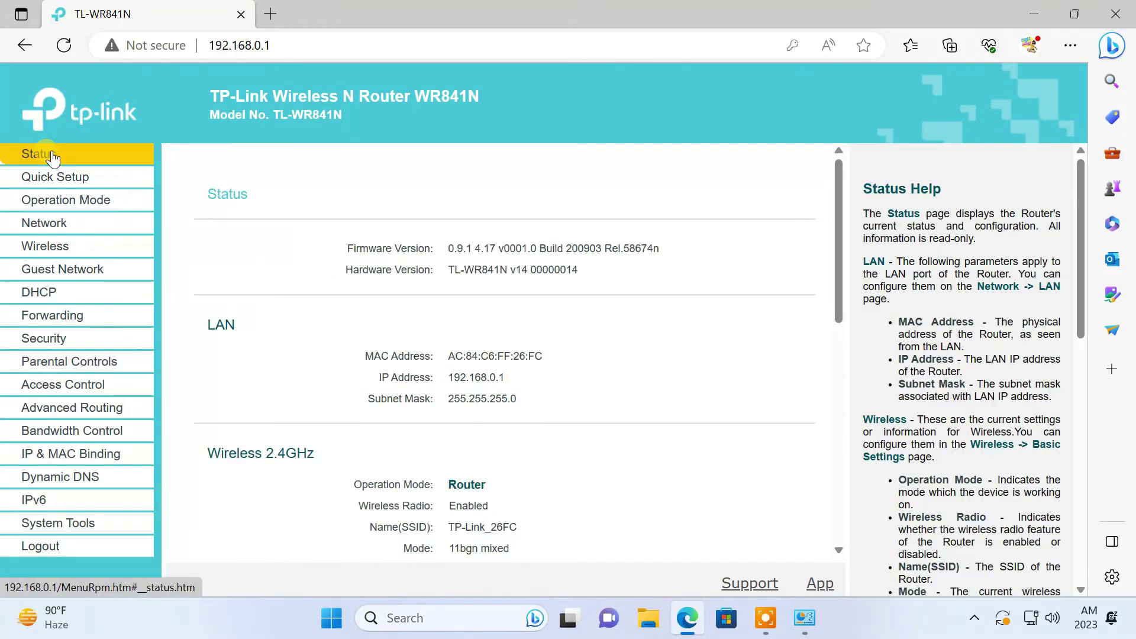
scroll(641, 414, "down", 4)
scroll(640, 416, "down", 1)
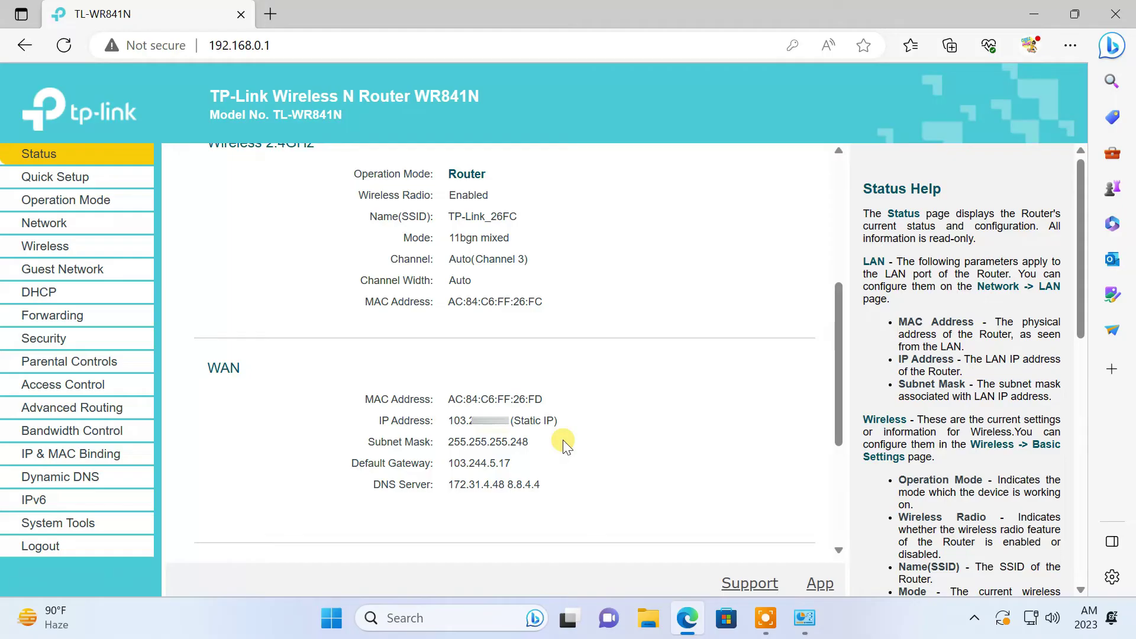
left_click(77, 480)
left_click_drag(535, 274, 421, 295)
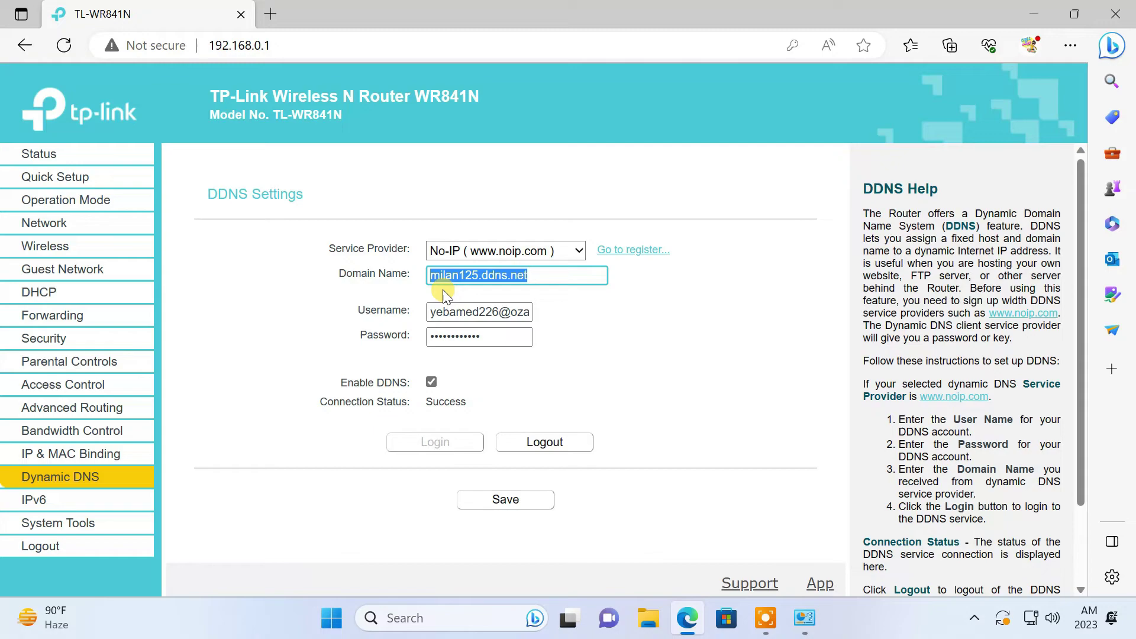
left_click(1018, 15)
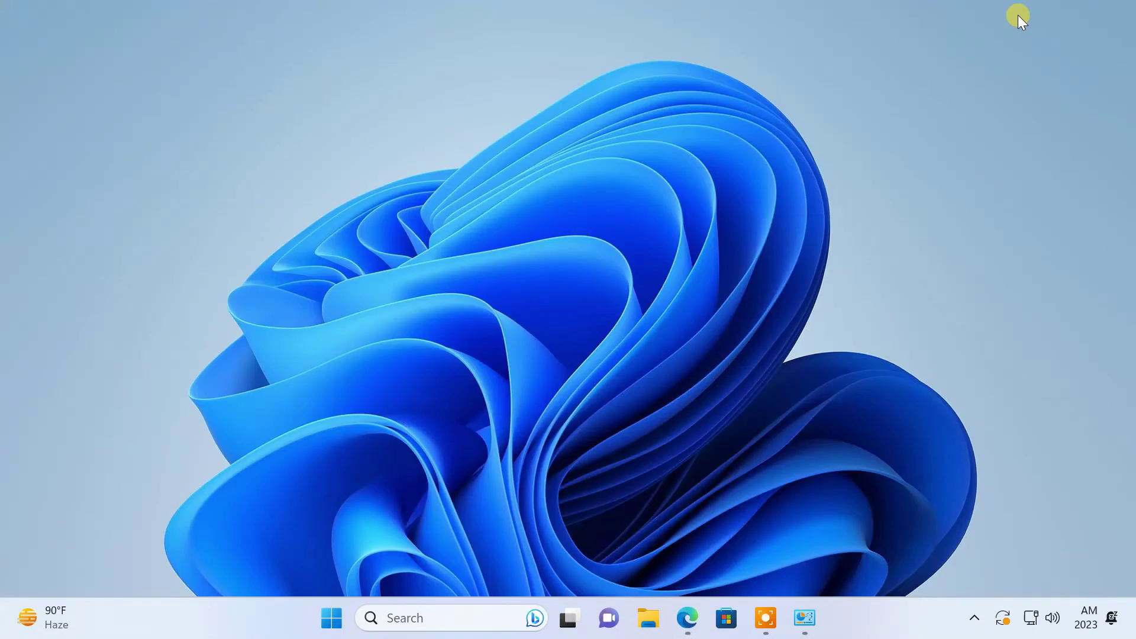
left_click(470, 615)
type("network")
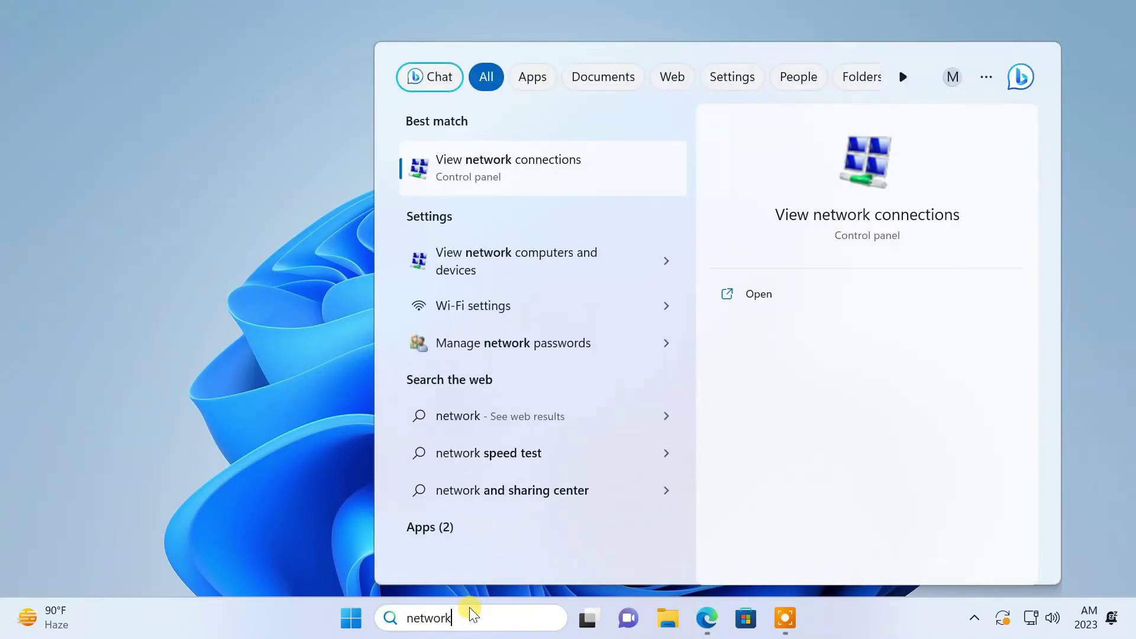
left_click(545, 178)
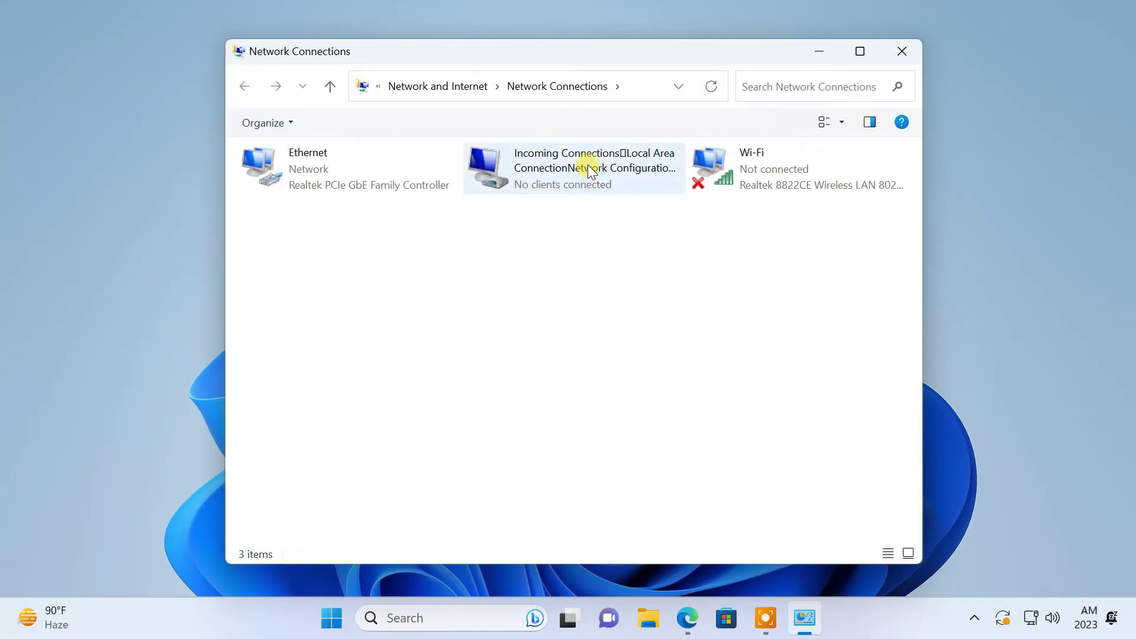
left_click(588, 166)
right_click(587, 165)
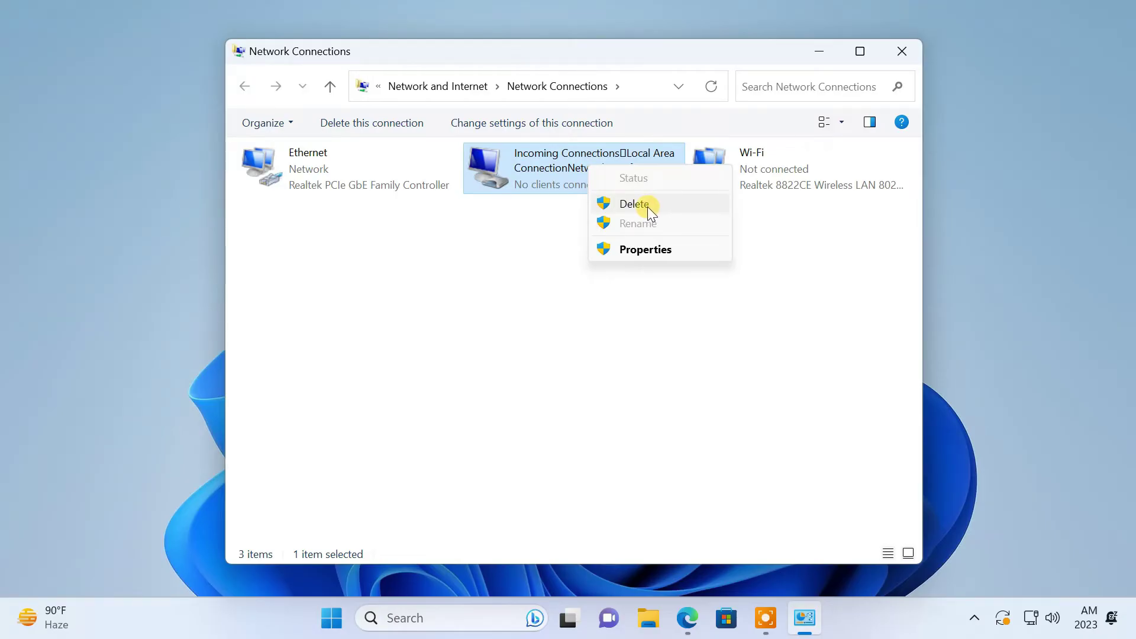
left_click(533, 236)
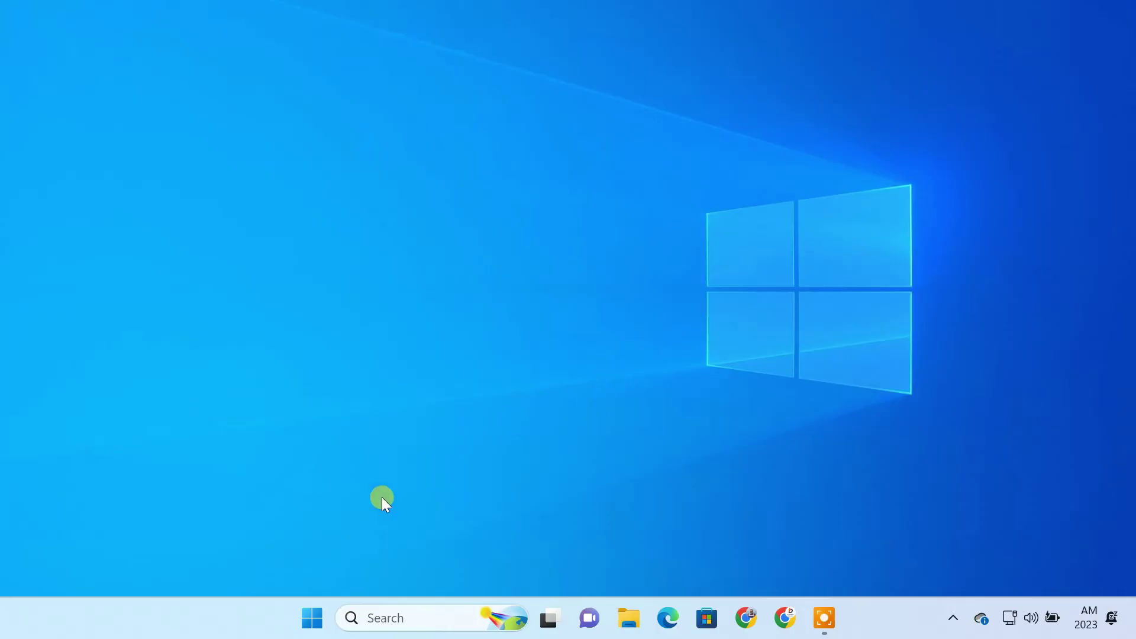
Step: Launch Settings, go to Network & internet > VPN, and start Add VPN
left_click(309, 619)
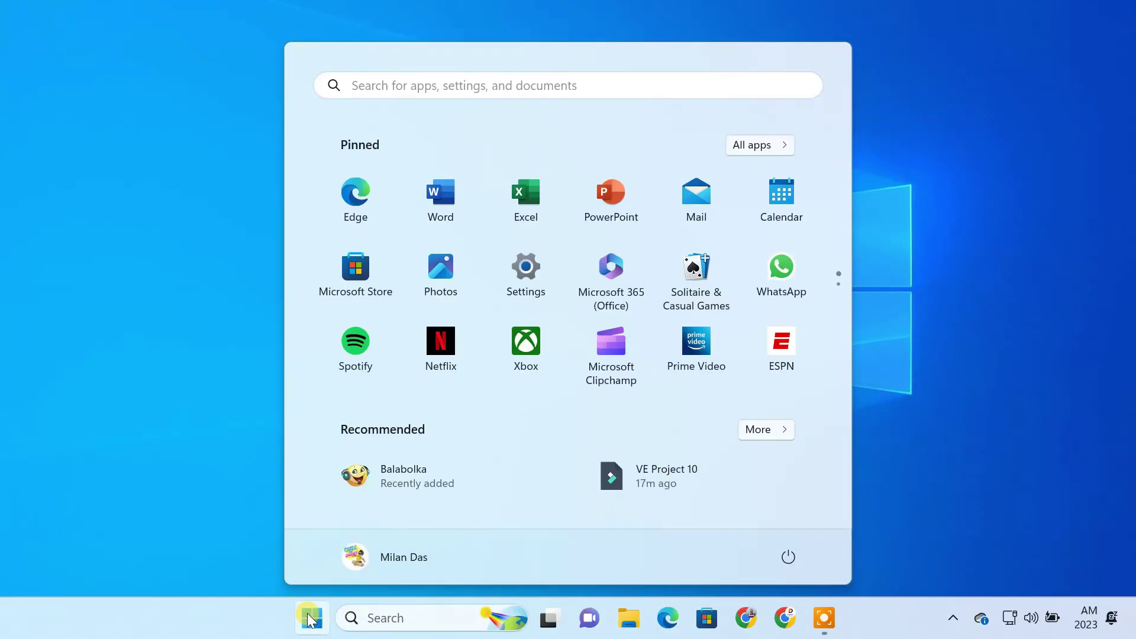
left_click(535, 293)
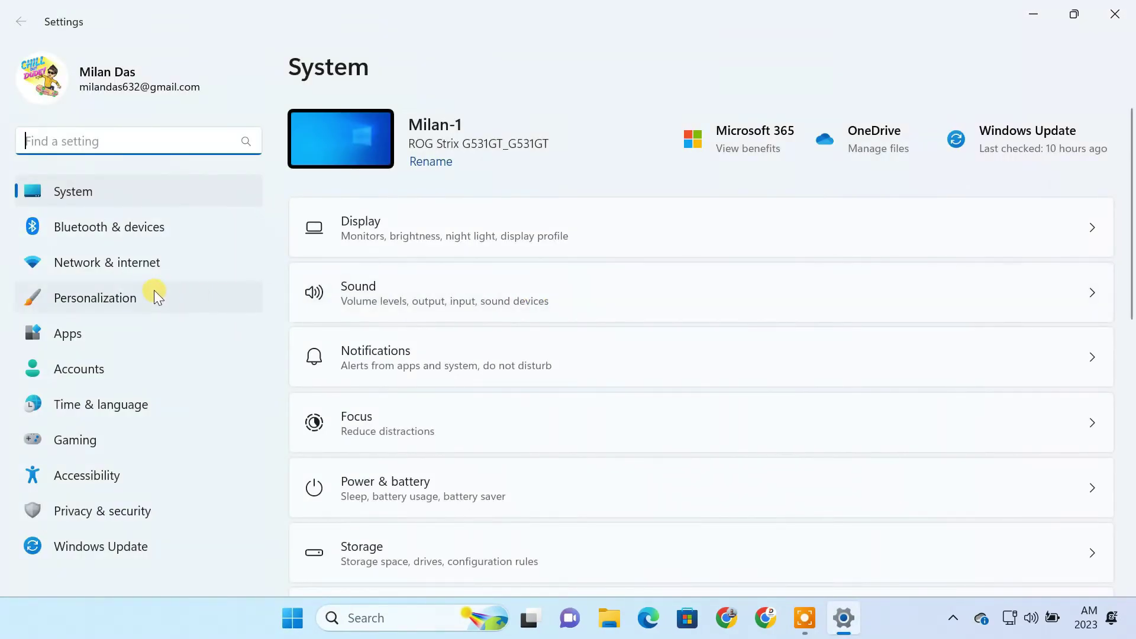
left_click(135, 268)
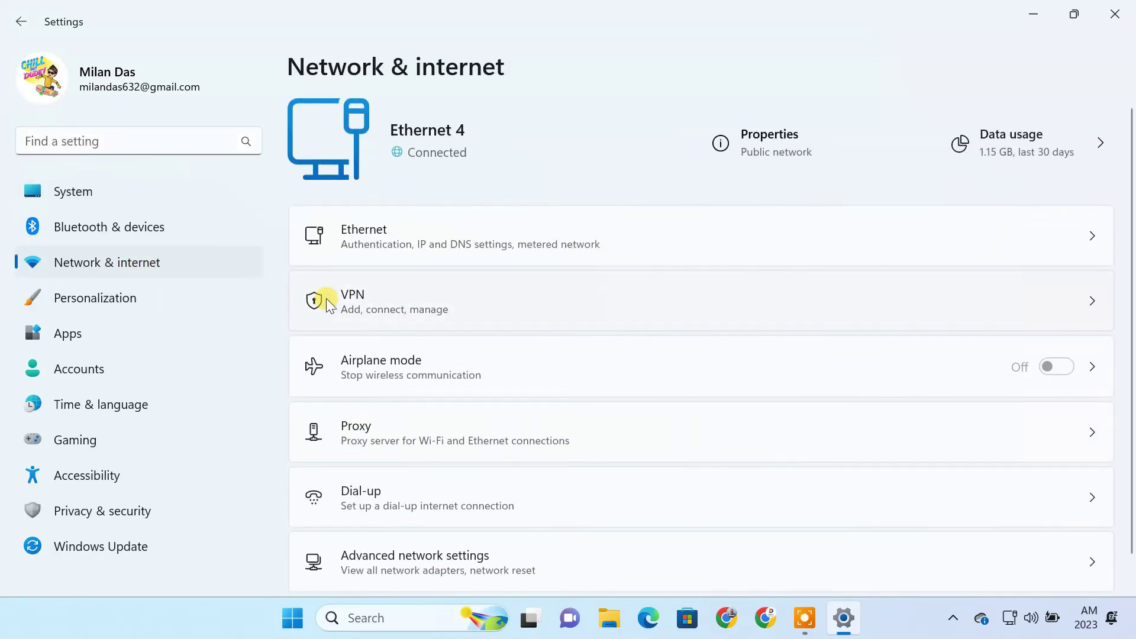
left_click(378, 299)
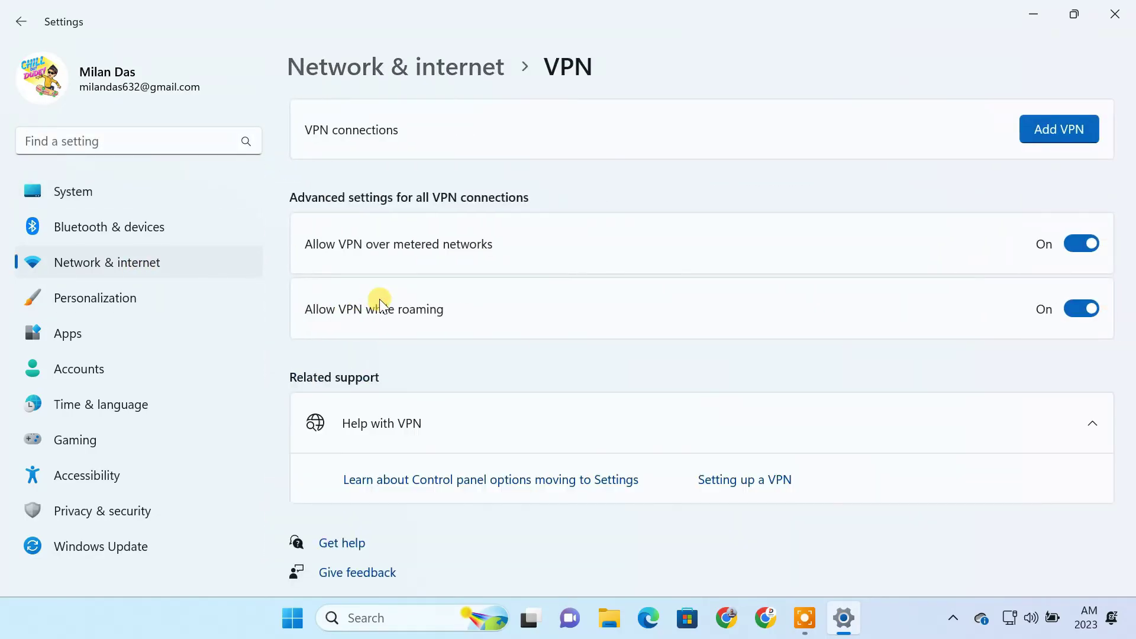
left_click(1035, 132)
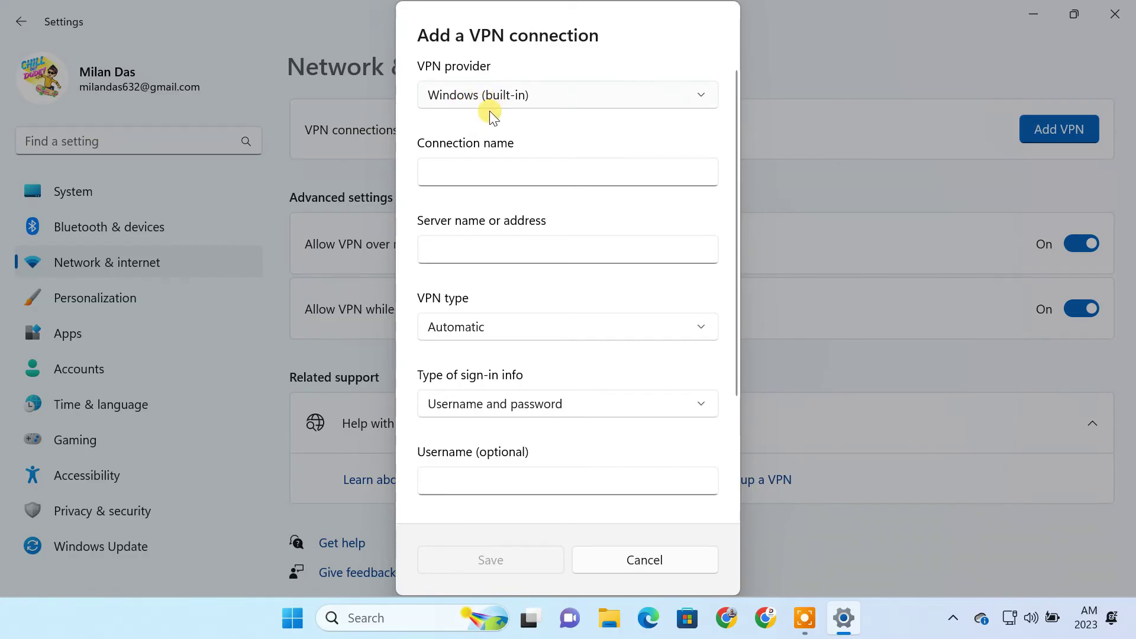
Step: Name the connection 'Home Network' and set the server address to the pasted public IP
left_click(531, 172)
type("Home Network")
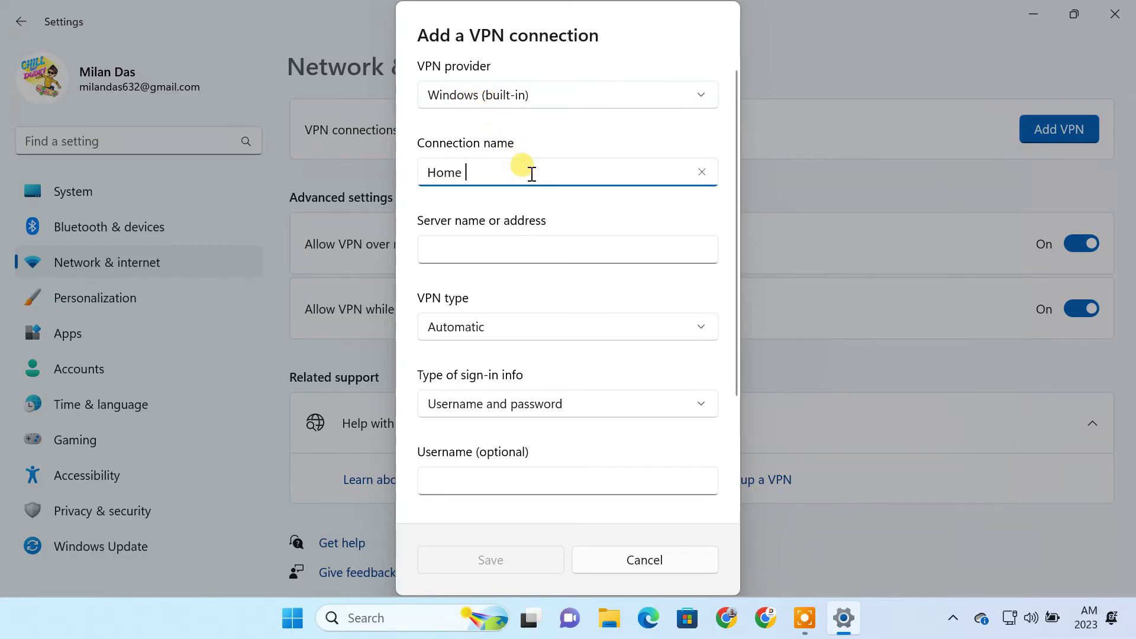
left_click(556, 243)
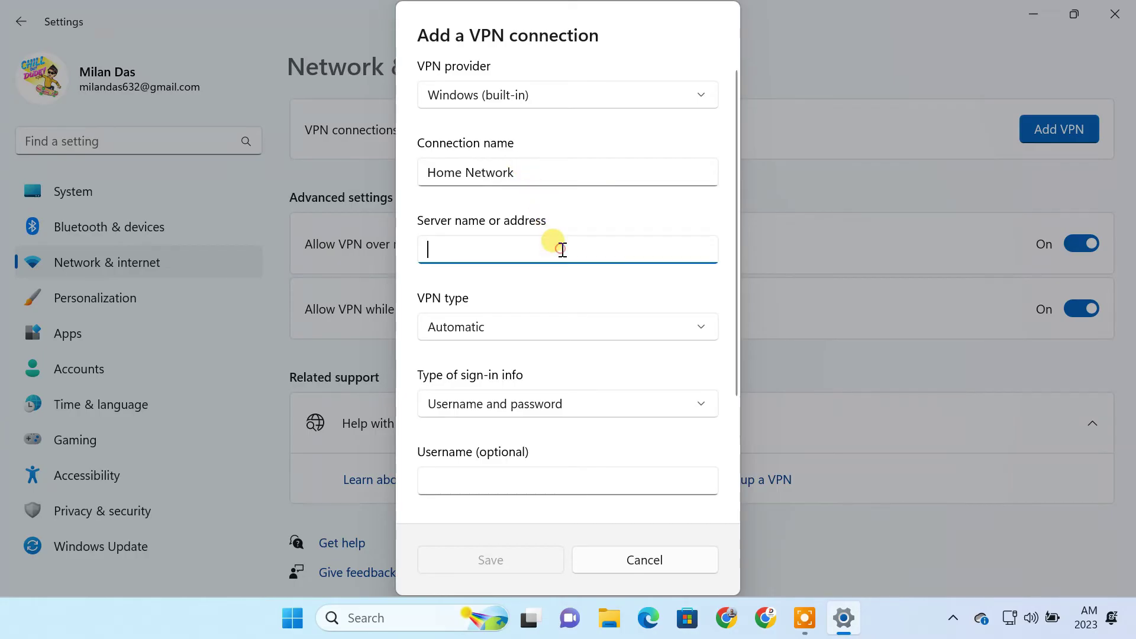
type("103.2")
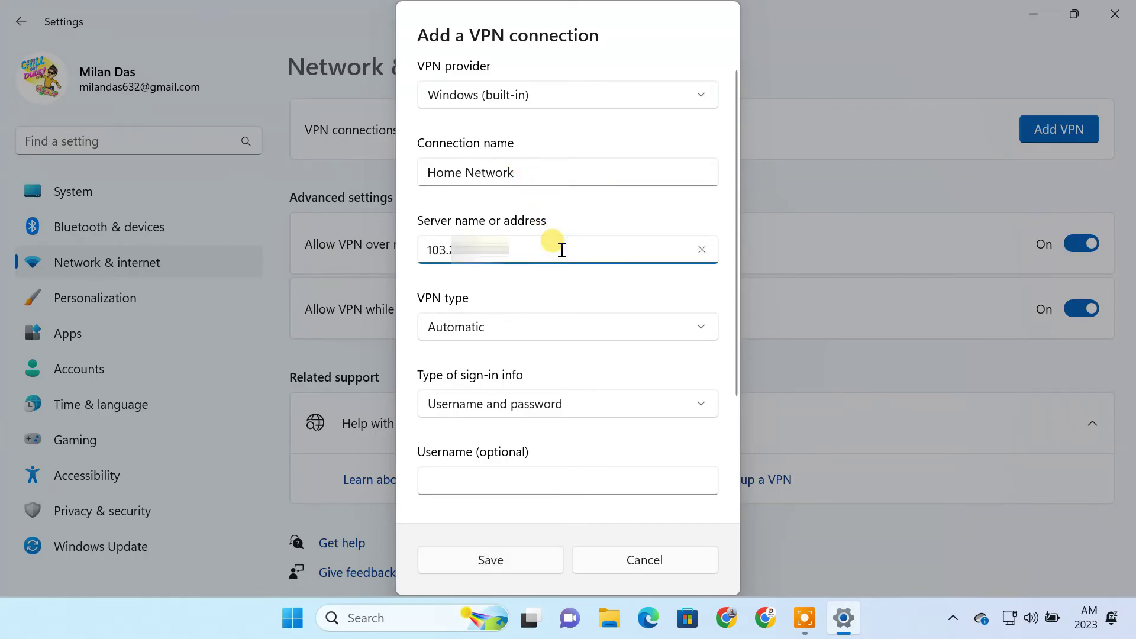
left_click_drag(555, 246, 415, 249)
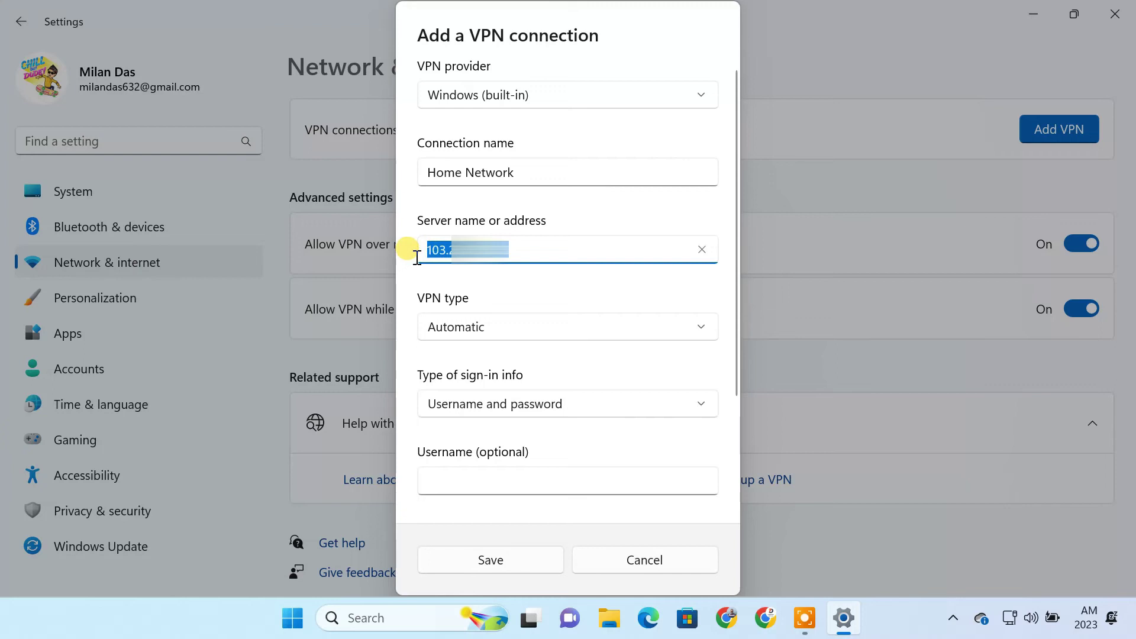
key("BackSpace")
type("milan")
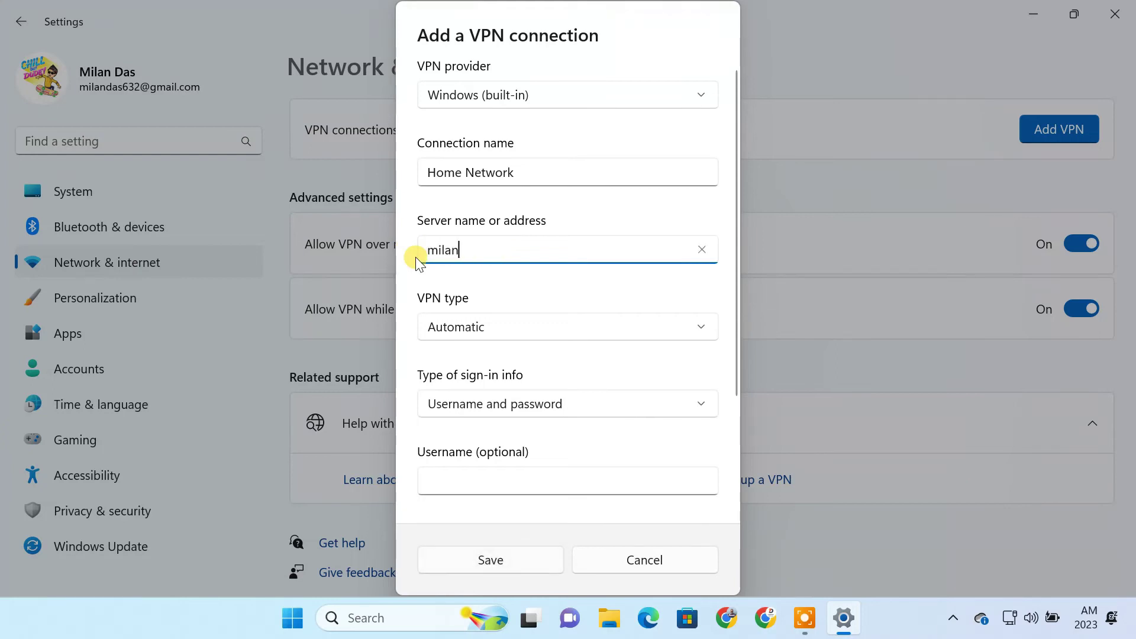
type("125.ddns.net")
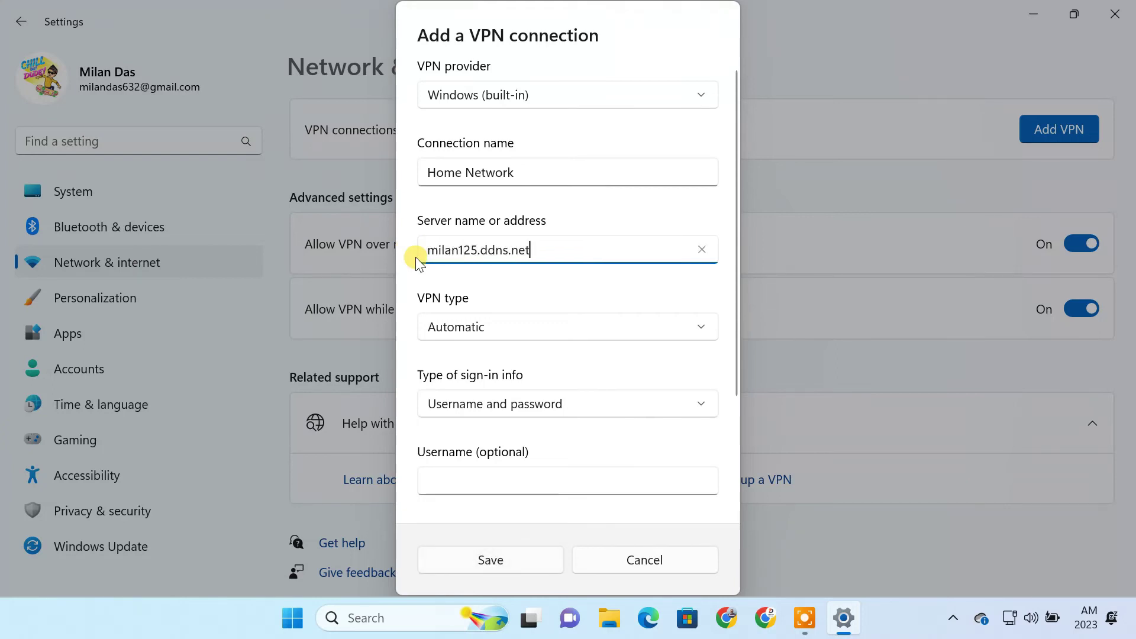
left_click(525, 248)
left_click_drag(525, 248, 409, 258)
key("BackSpace")
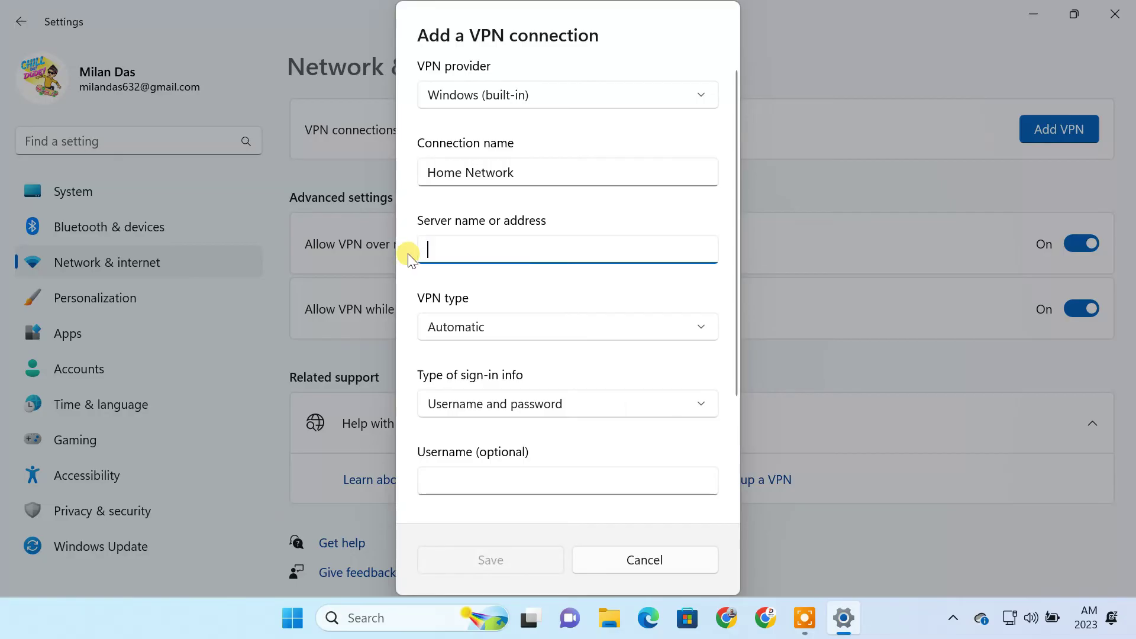
key("ctrl+v")
Step: Choose PPTP with username and password sign-in, enter the VPN credentials, save, and connect
left_click(502, 327)
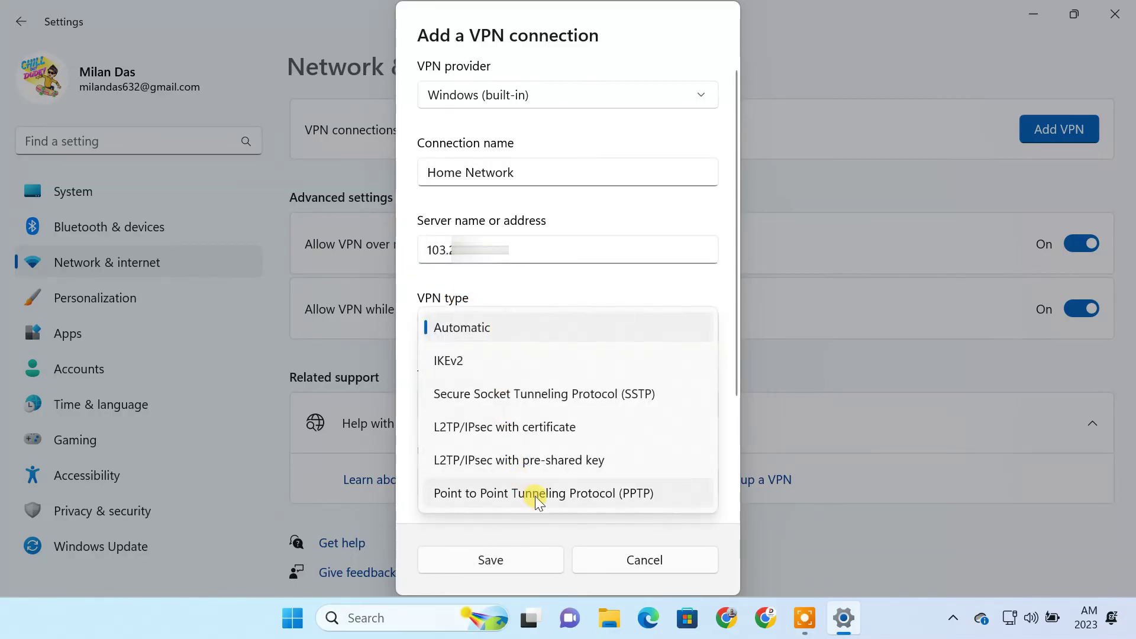
left_click(535, 495)
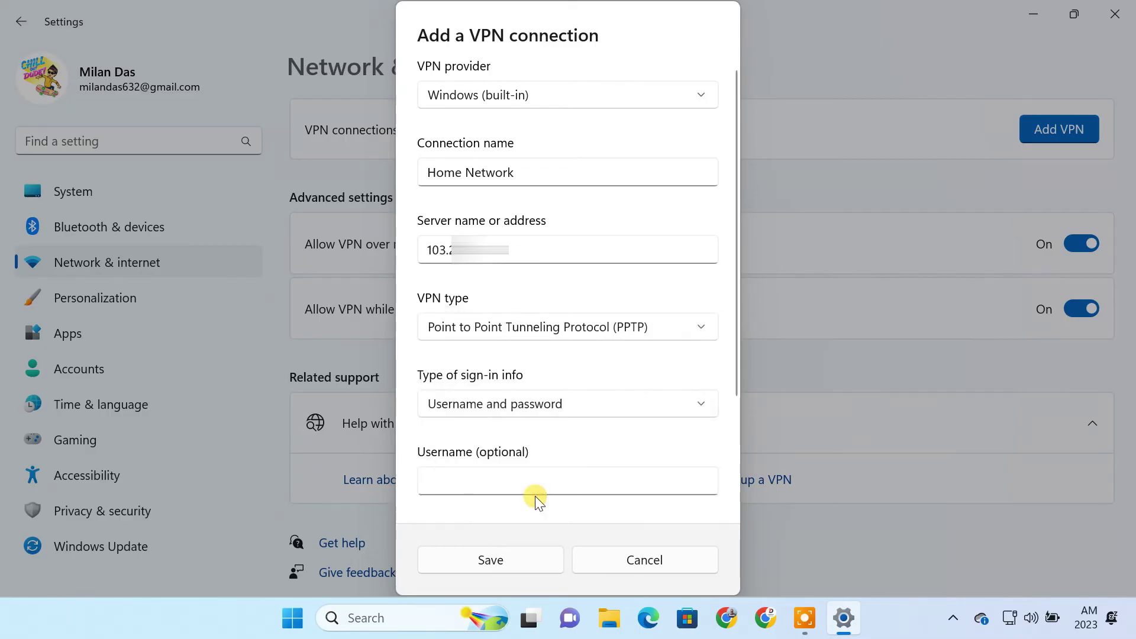
left_click(523, 407)
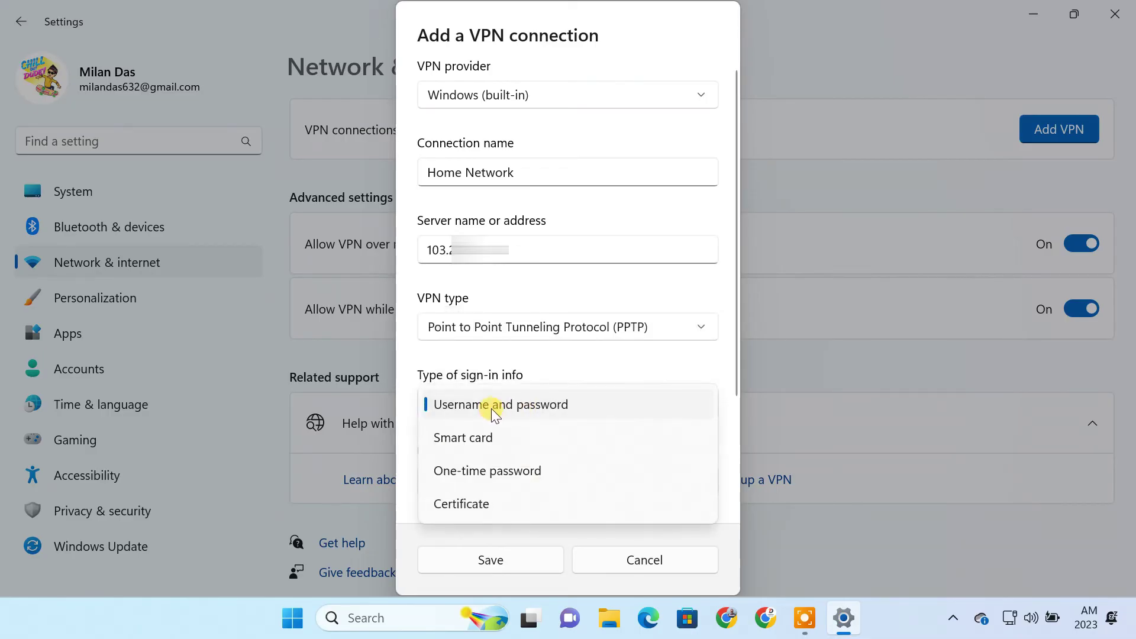
left_click(496, 408)
scroll(562, 444, "down", 2)
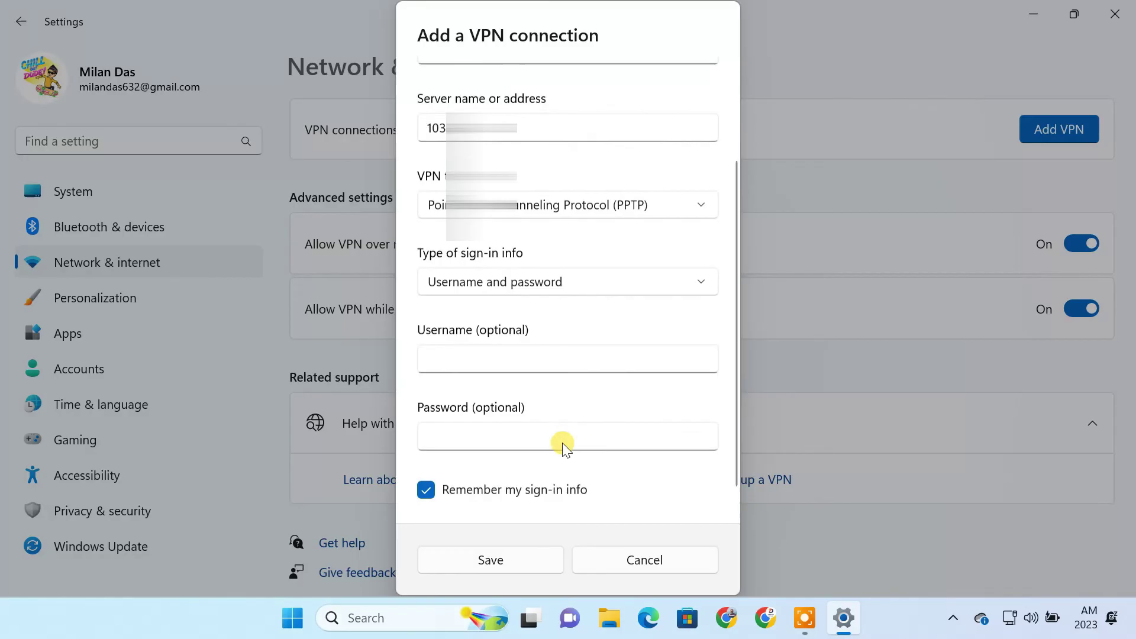
left_click(525, 358)
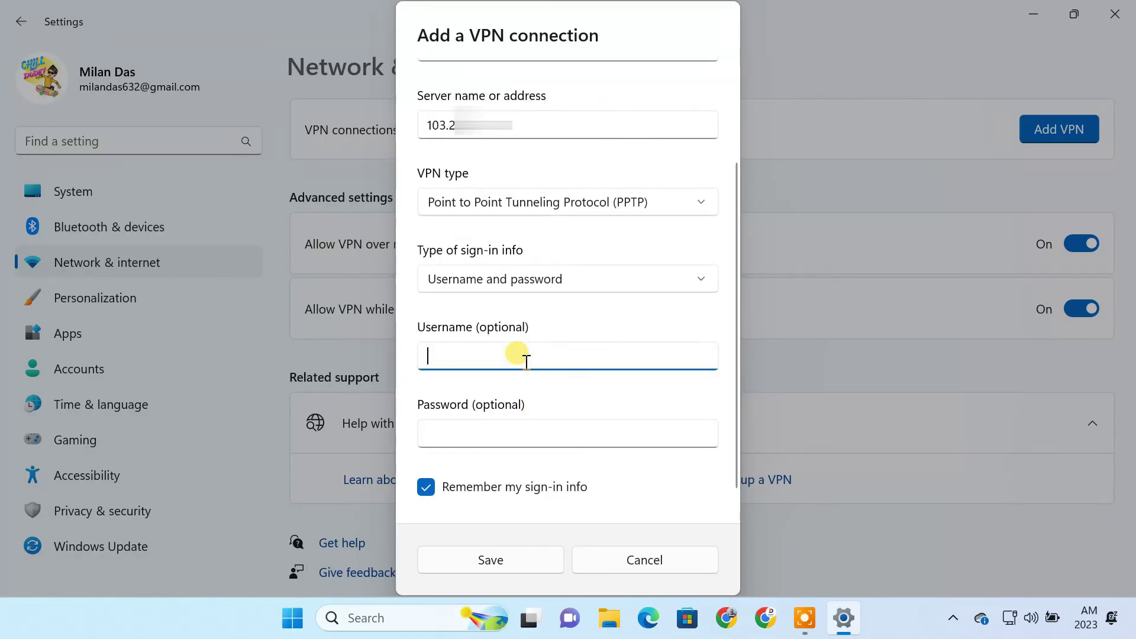
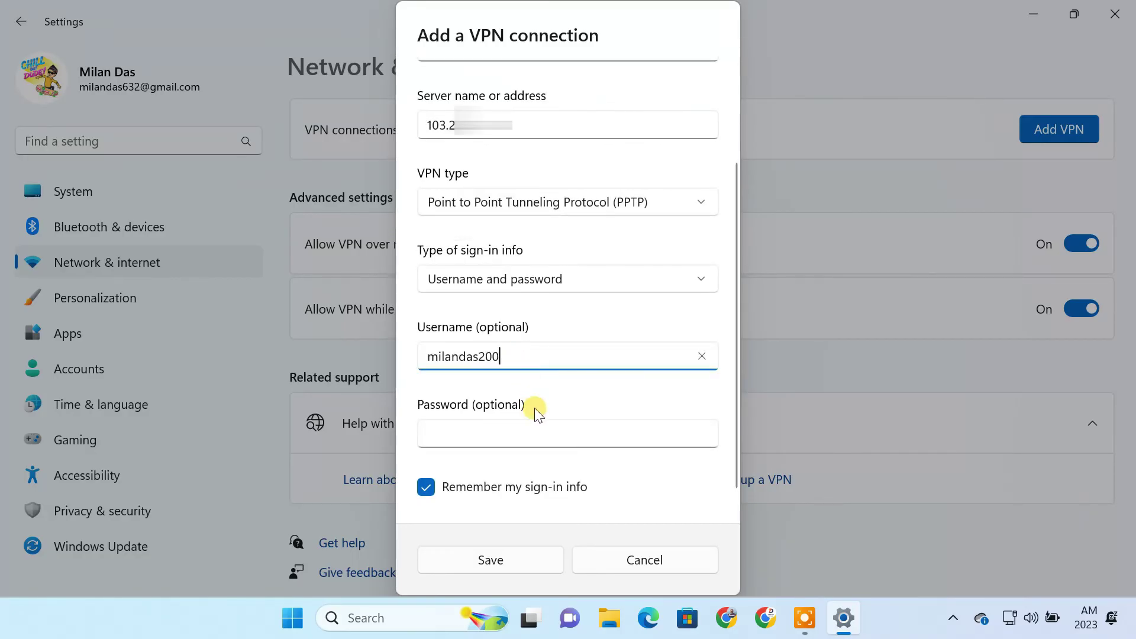
left_click(538, 425)
key("ctrl+v")
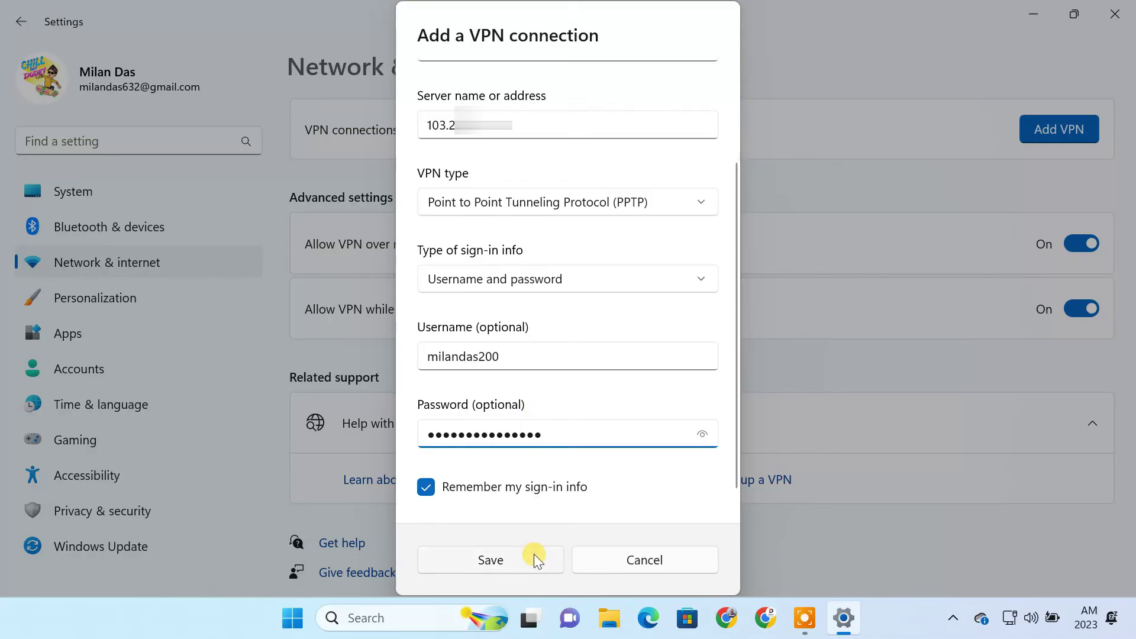
left_click(535, 560)
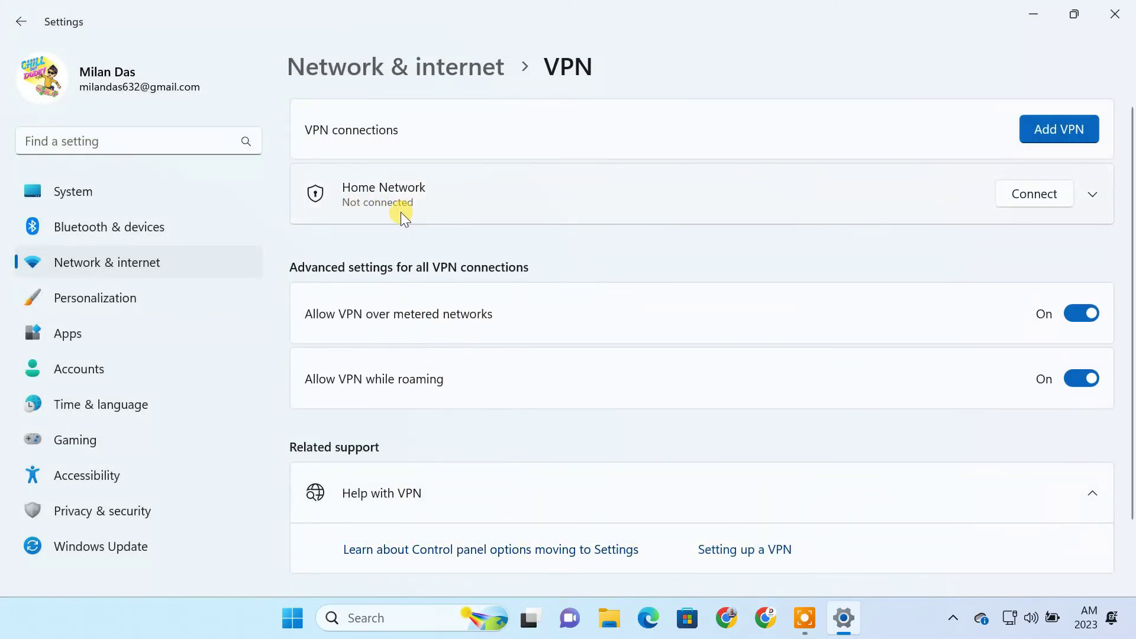
left_click(1049, 191)
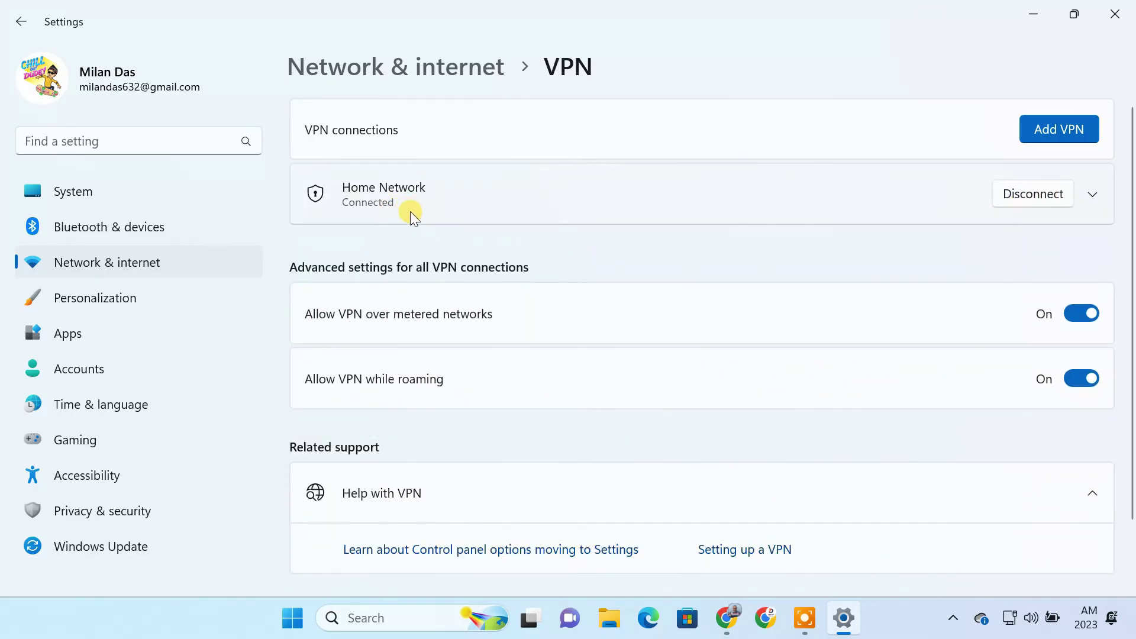
Step: In Chrome, log in to the TP-Link router admin at 192.168.0.1 using the saved password
left_click(728, 614)
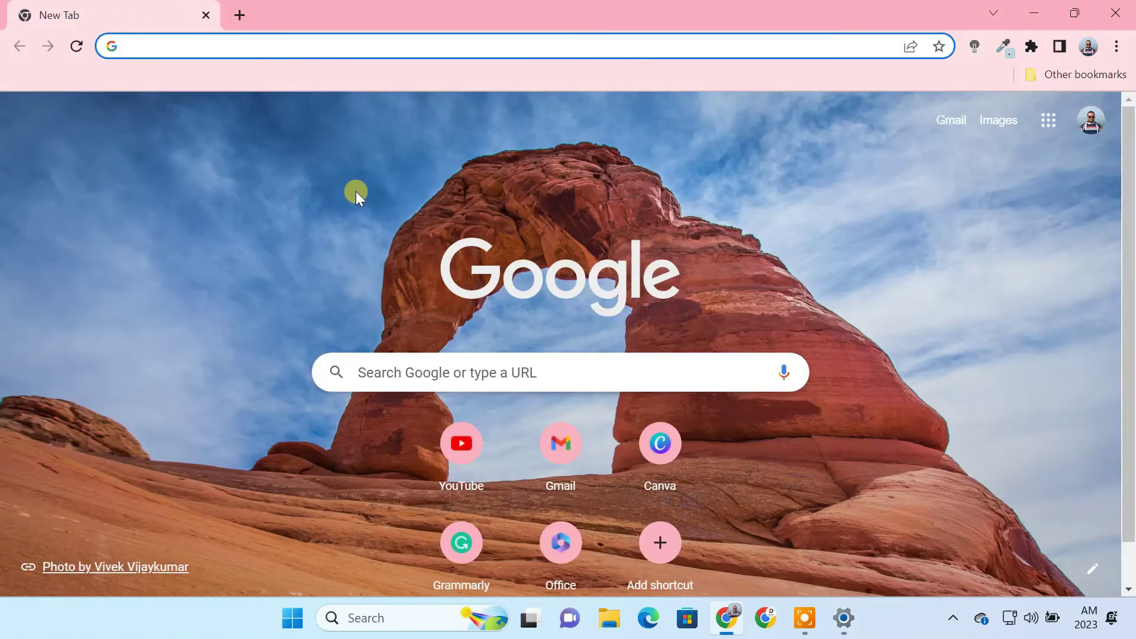
left_click(319, 47)
type("192.168.0.1")
key("Return")
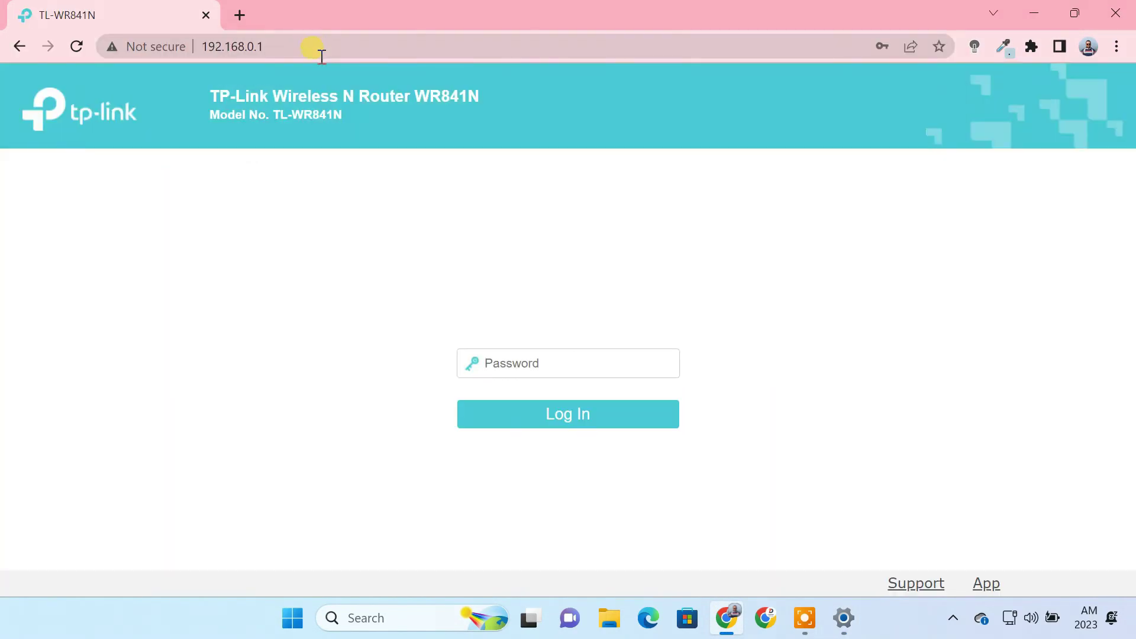
left_click(512, 363)
left_click(566, 410)
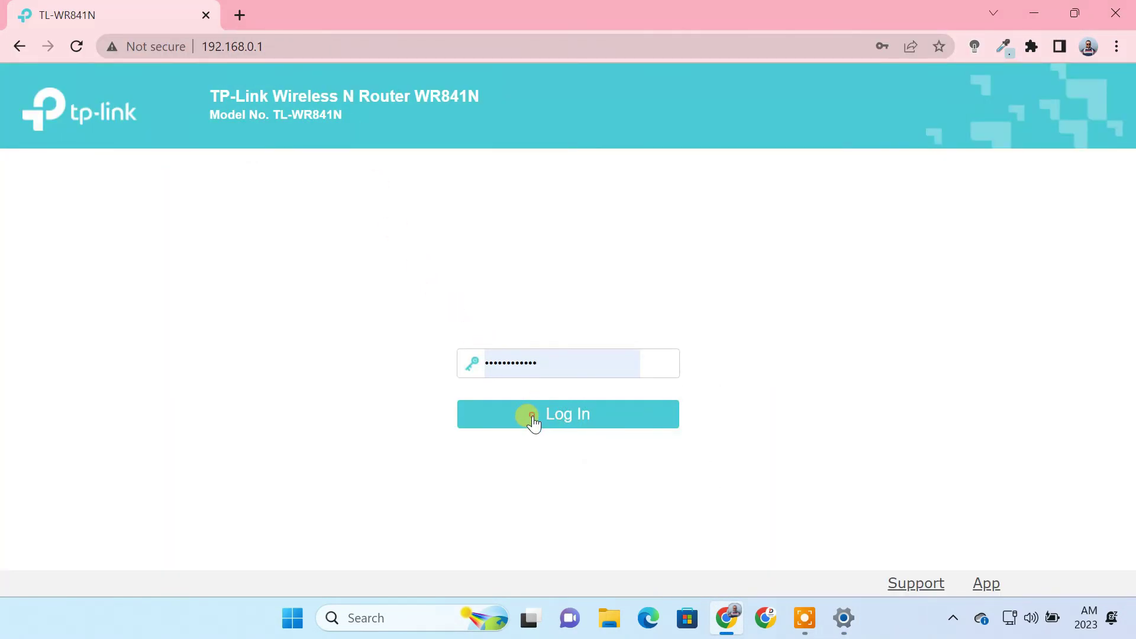
left_click(532, 420)
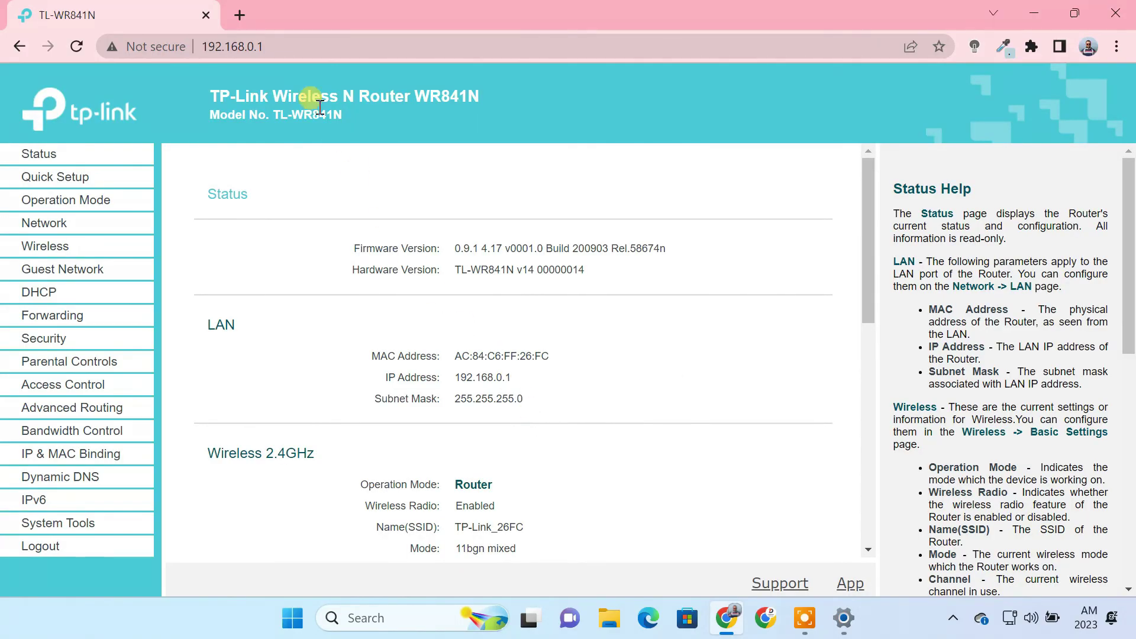
Step: Search 'what is my ip' in a new tab, select the public IP, and return to the router page
left_click(241, 20)
type("what is my ip")
key("Return")
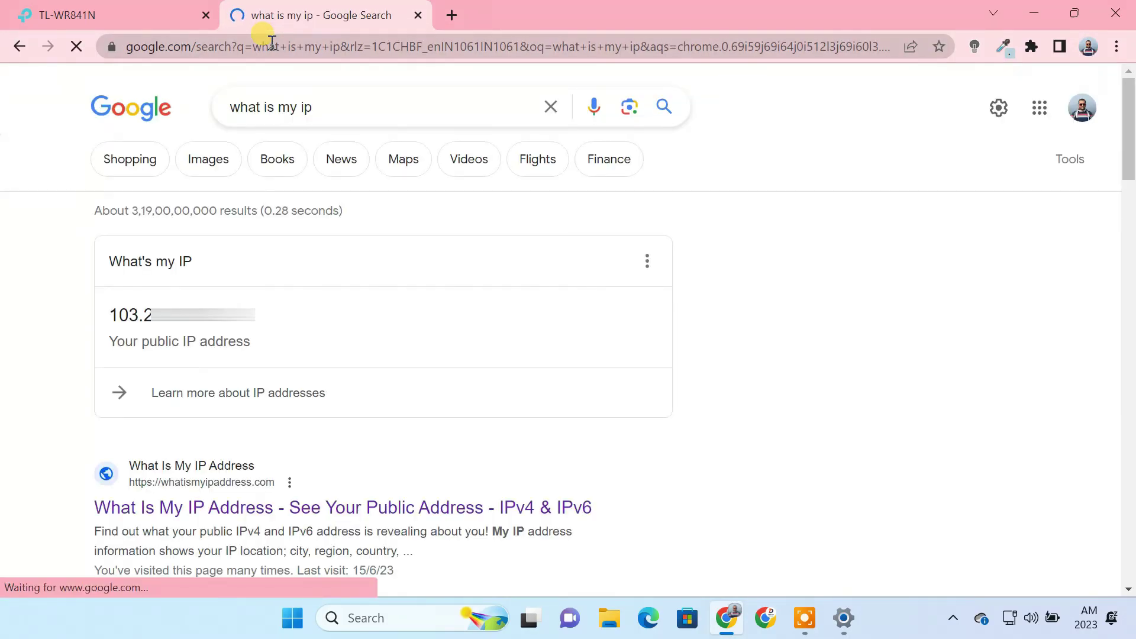
left_click_drag(243, 311, 109, 314)
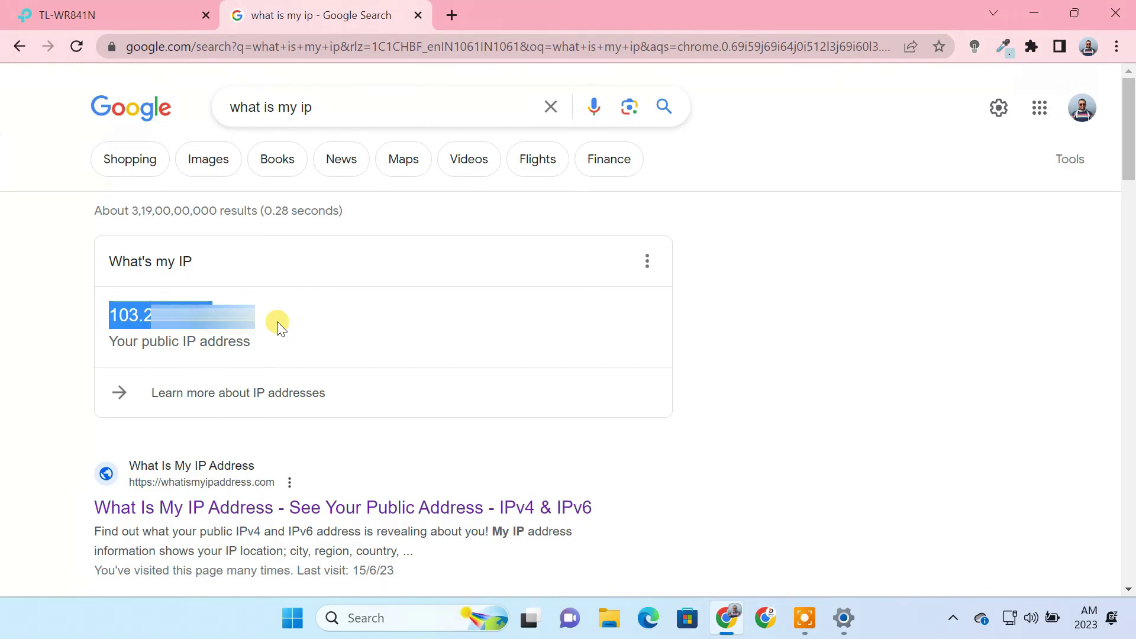
left_click(142, 20)
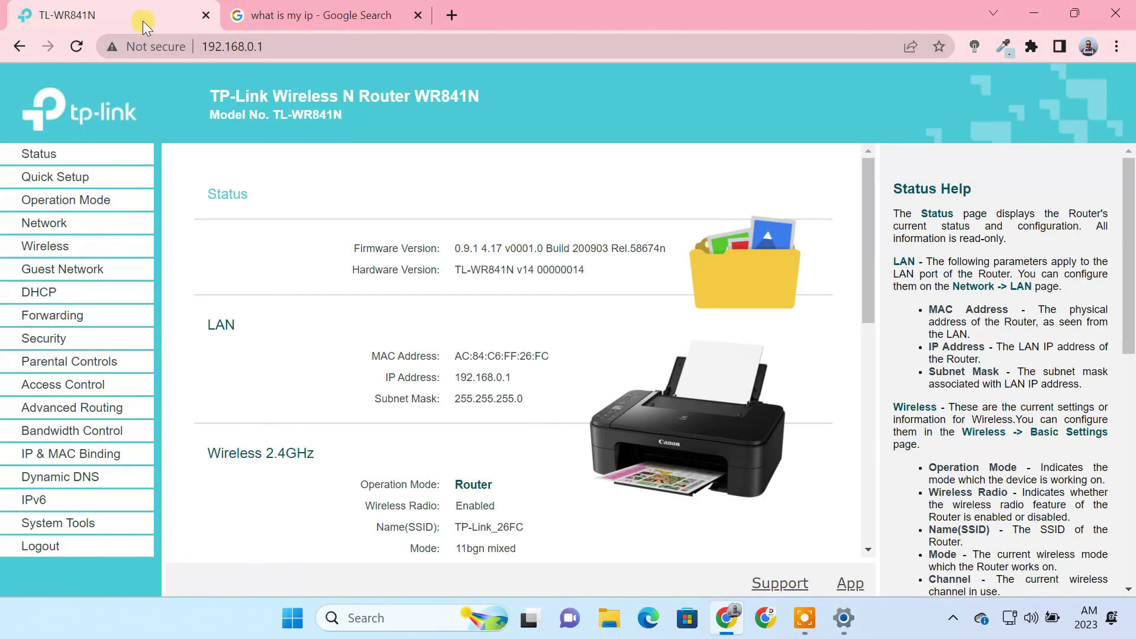